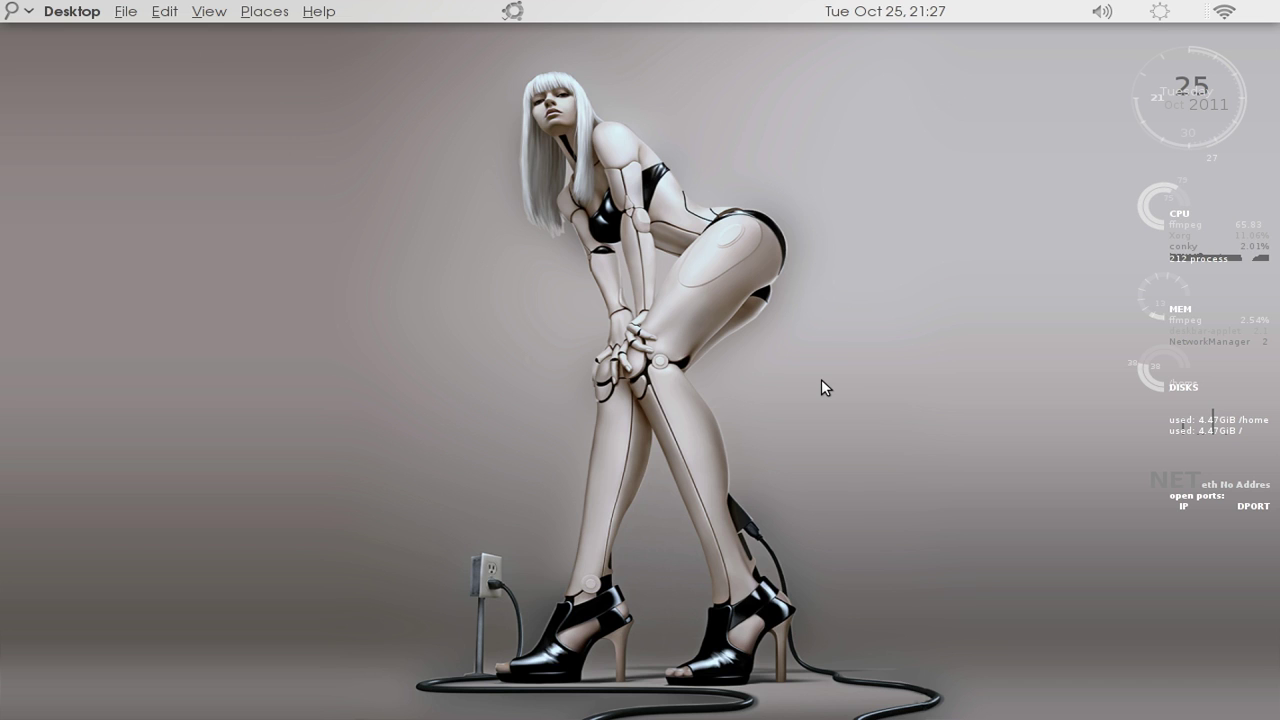
- Add the Deskbar action bar to the top GNOME panel and close the add-item dialog
{"action": "right_click", "coordinate": [697, 12]}
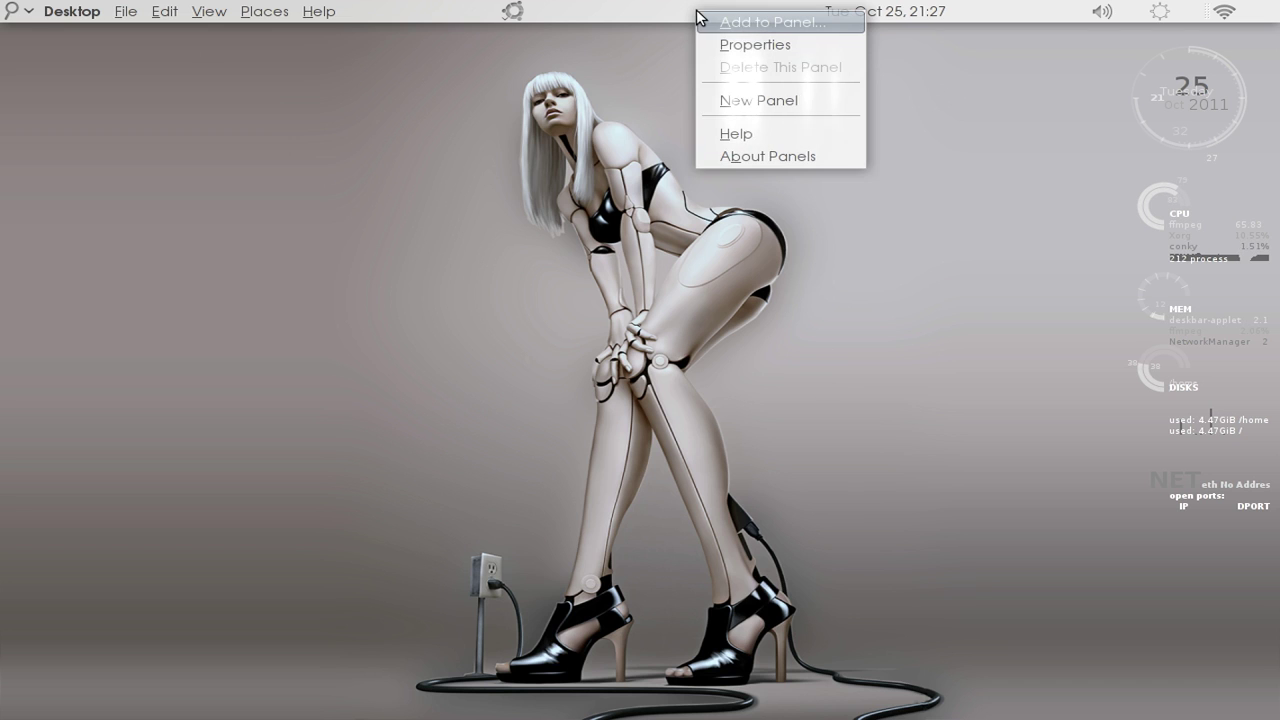
{"action": "left_click", "coordinate": [743, 24]}
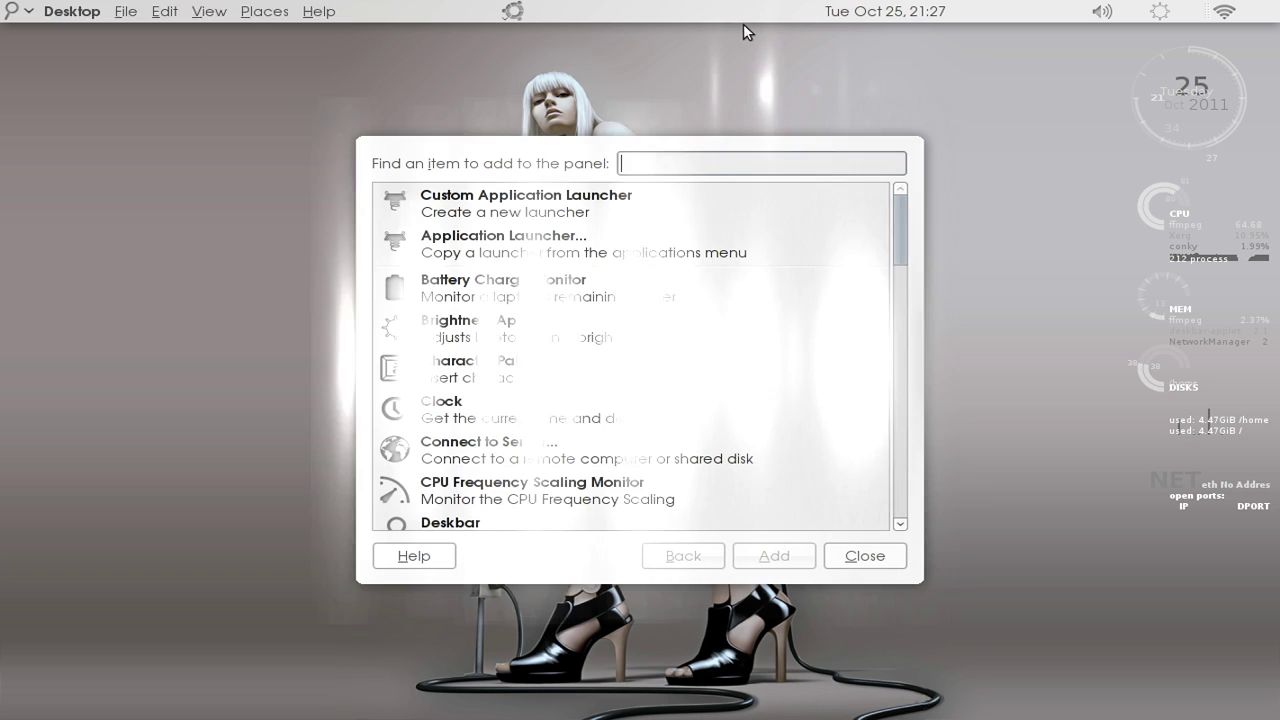
{"action": "scroll", "coordinate": [620, 349], "scroll_direction": "down", "scroll_amount": 1}
{"action": "scroll", "coordinate": [620, 349], "scroll_direction": "down", "scroll_amount": 1}
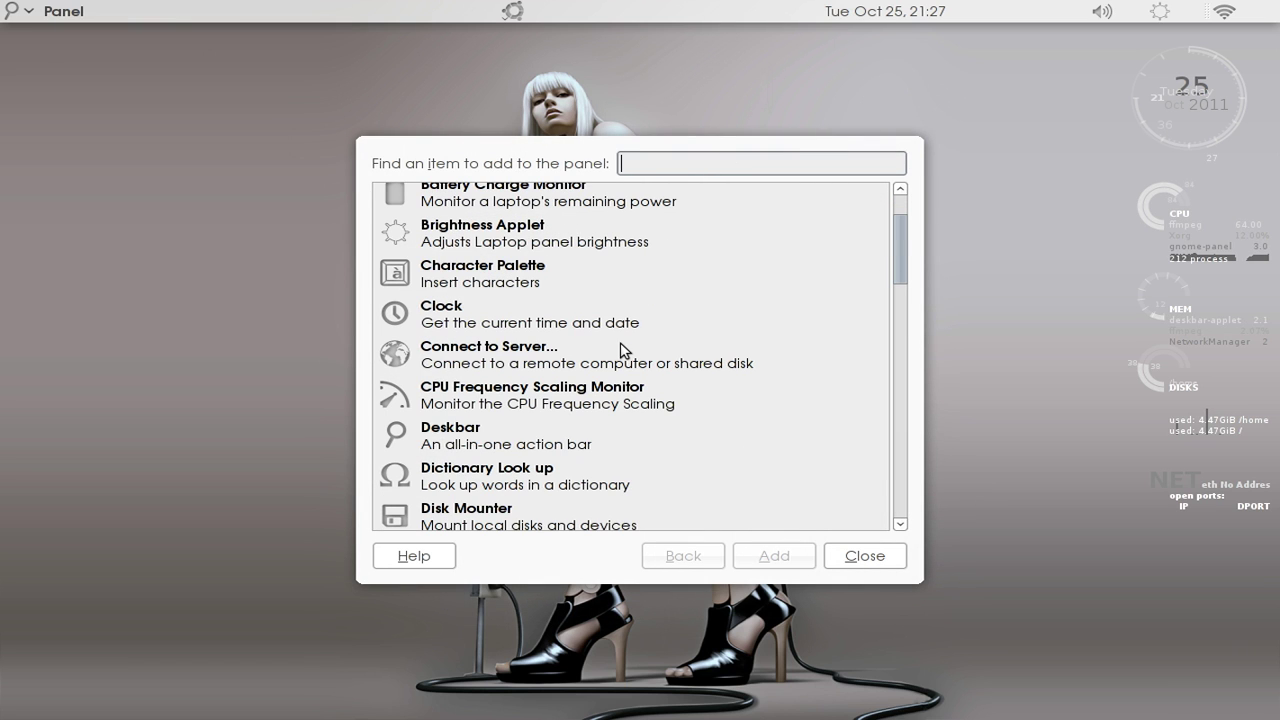
{"action": "left_click", "coordinate": [444, 433]}
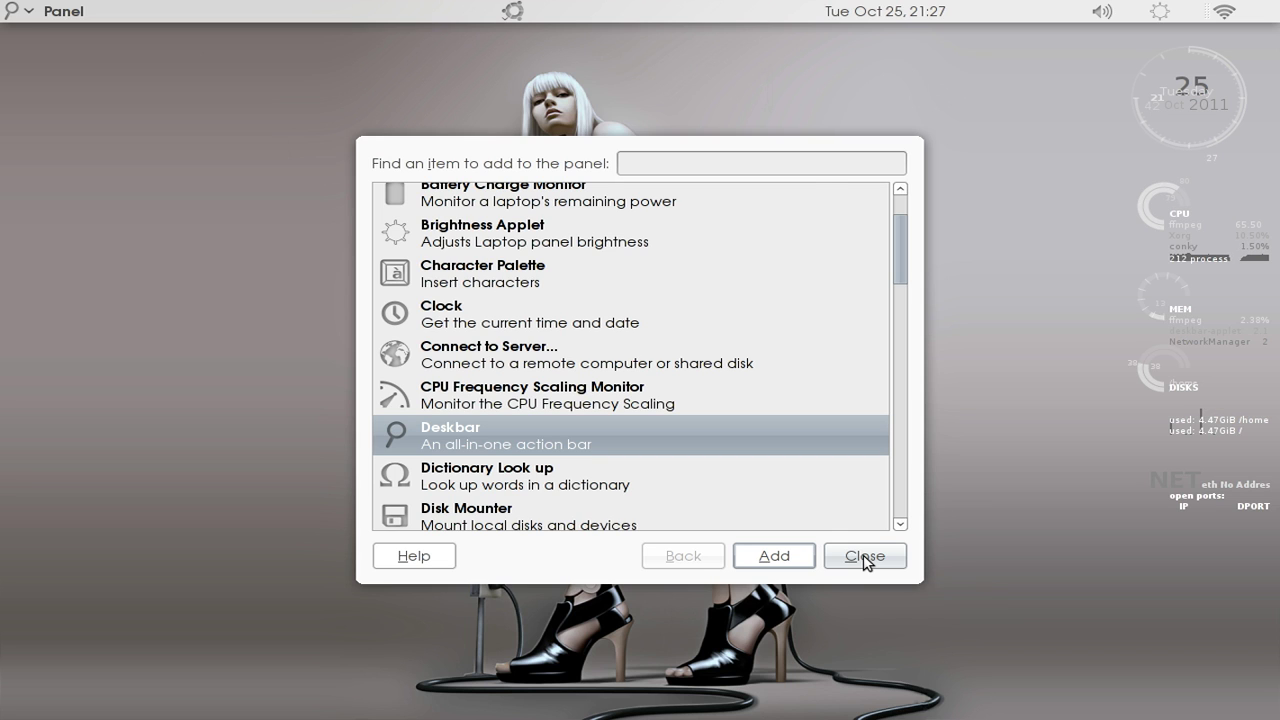
{"action": "left_click", "coordinate": [865, 557]}
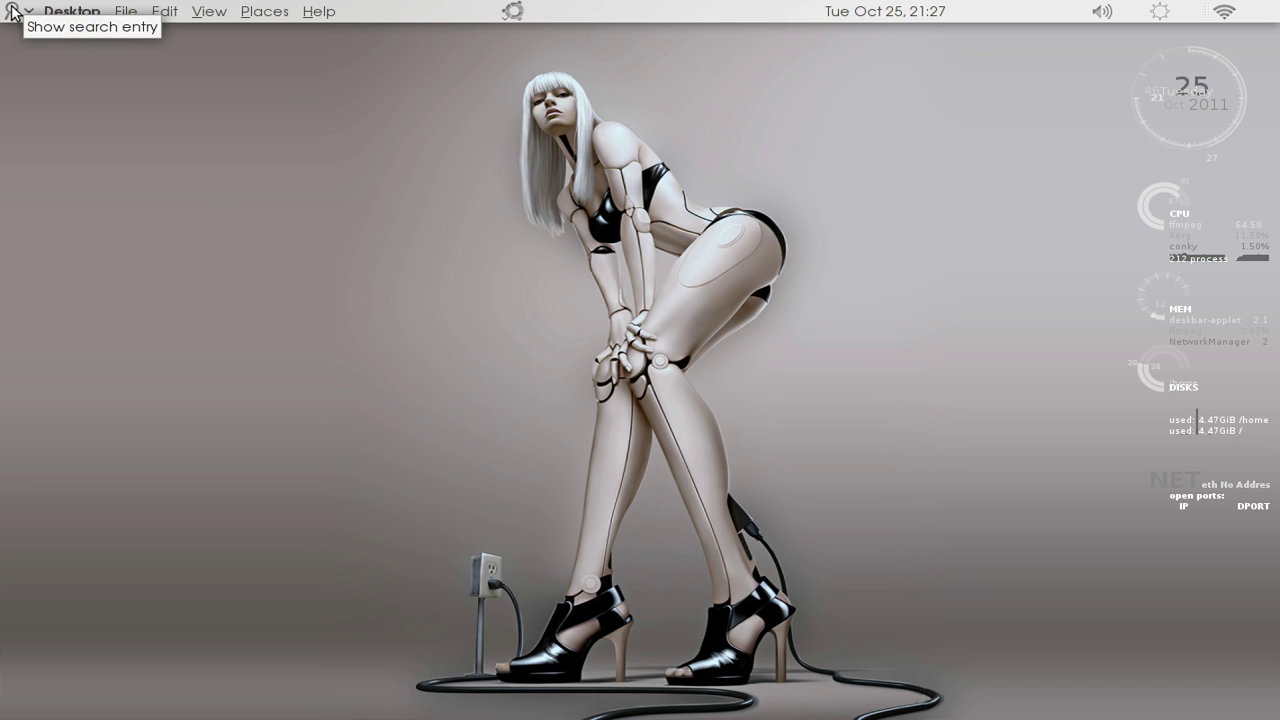
- Show the About window for deskbar-applet 2.32.0 and follow its Deskbar Website link
{"action": "right_click", "coordinate": [12, 13]}
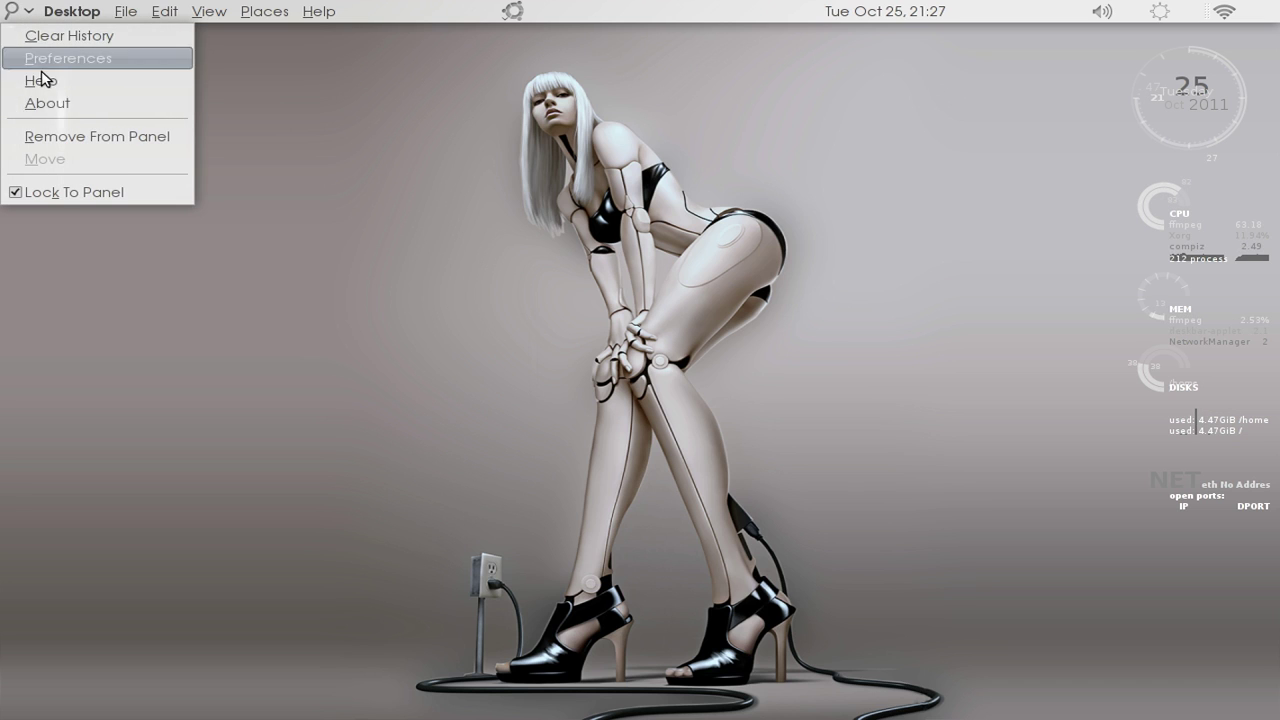
{"action": "left_click", "coordinate": [85, 105]}
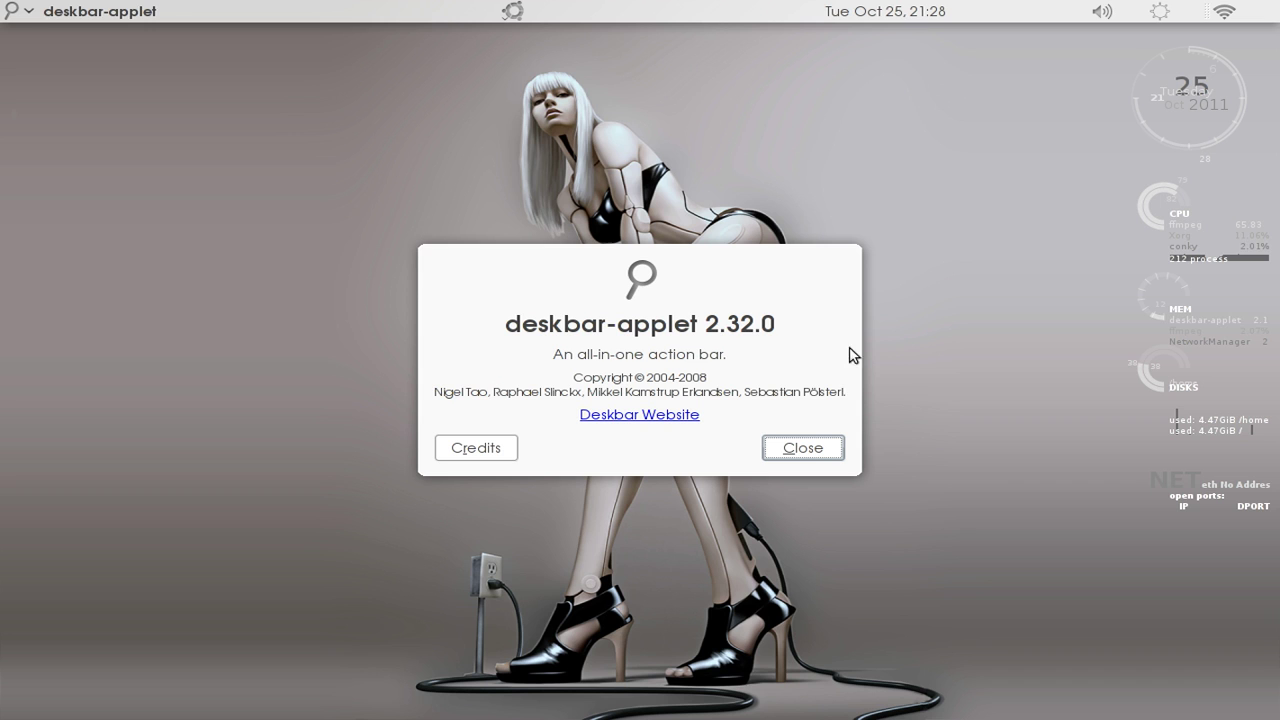
{"action": "left_click", "coordinate": [615, 418]}
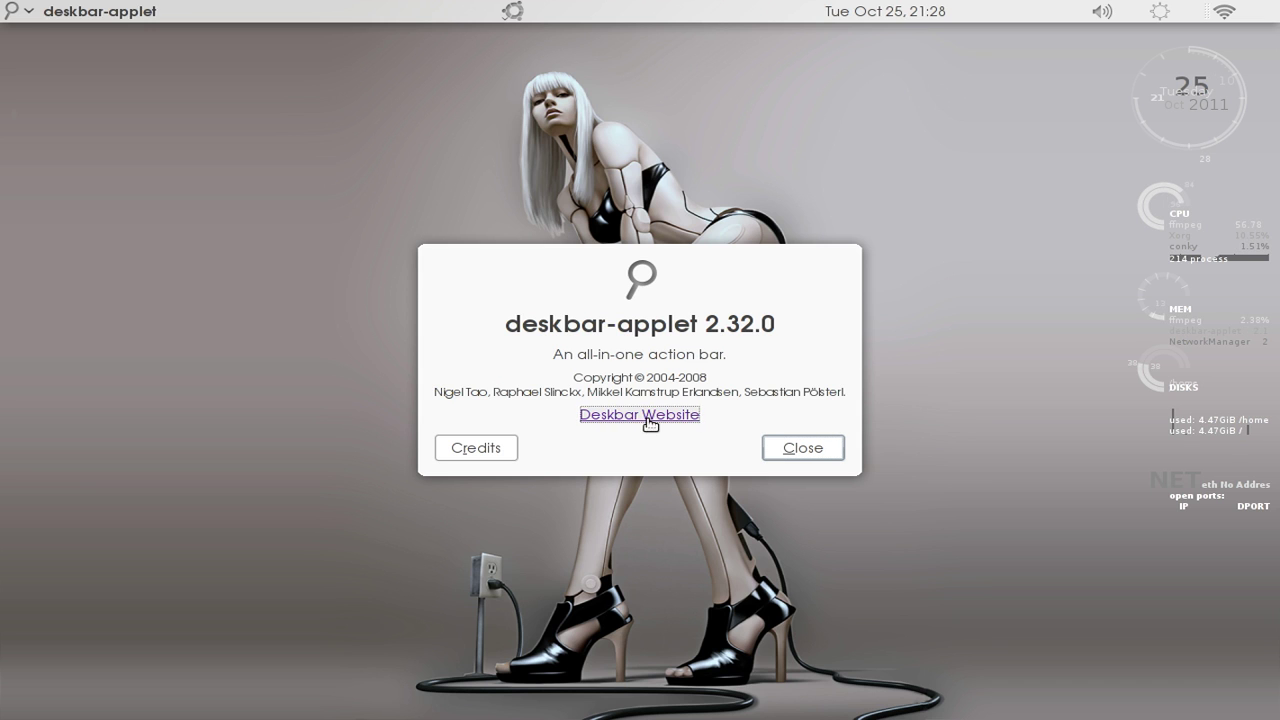
- Read down the Deskbar-Applet project page in Firefox, then close the browser
{"action": "scroll", "coordinate": [570, 320], "scroll_direction": "down", "scroll_amount": 3}
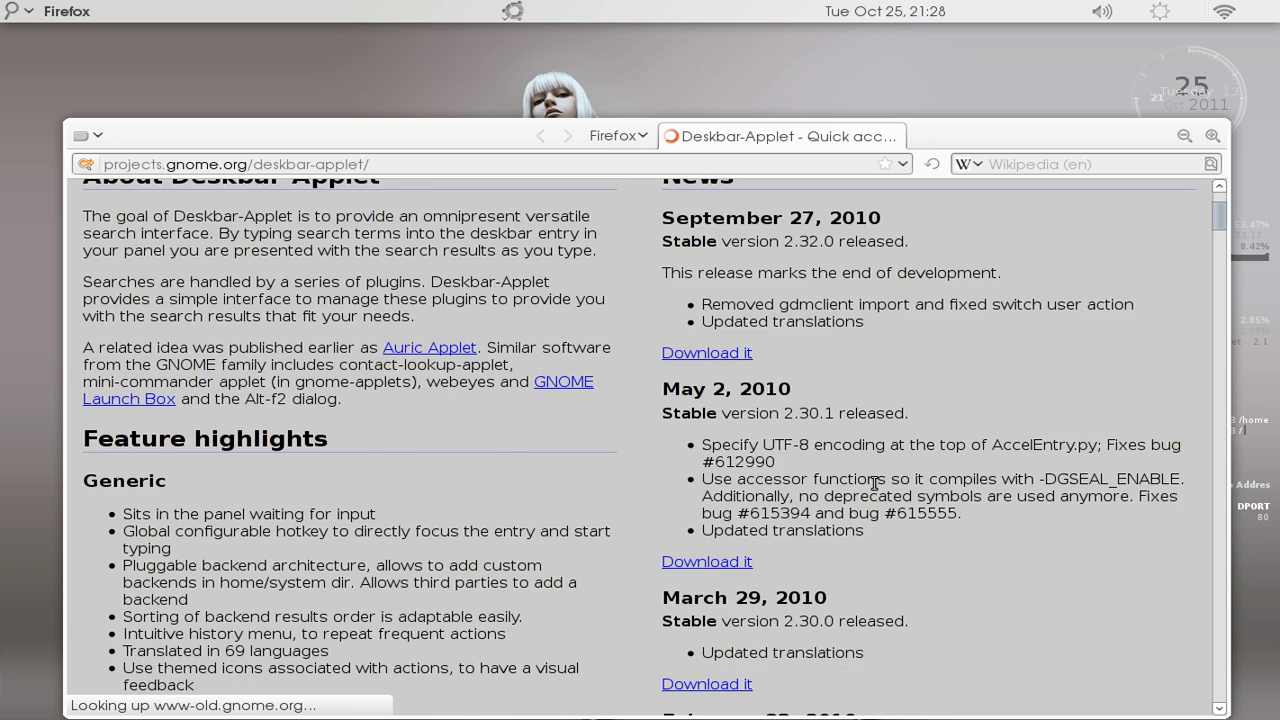
{"action": "scroll", "coordinate": [872, 488], "scroll_direction": "down", "scroll_amount": 6}
{"action": "scroll", "coordinate": [872, 481], "scroll_direction": "down", "scroll_amount": 4}
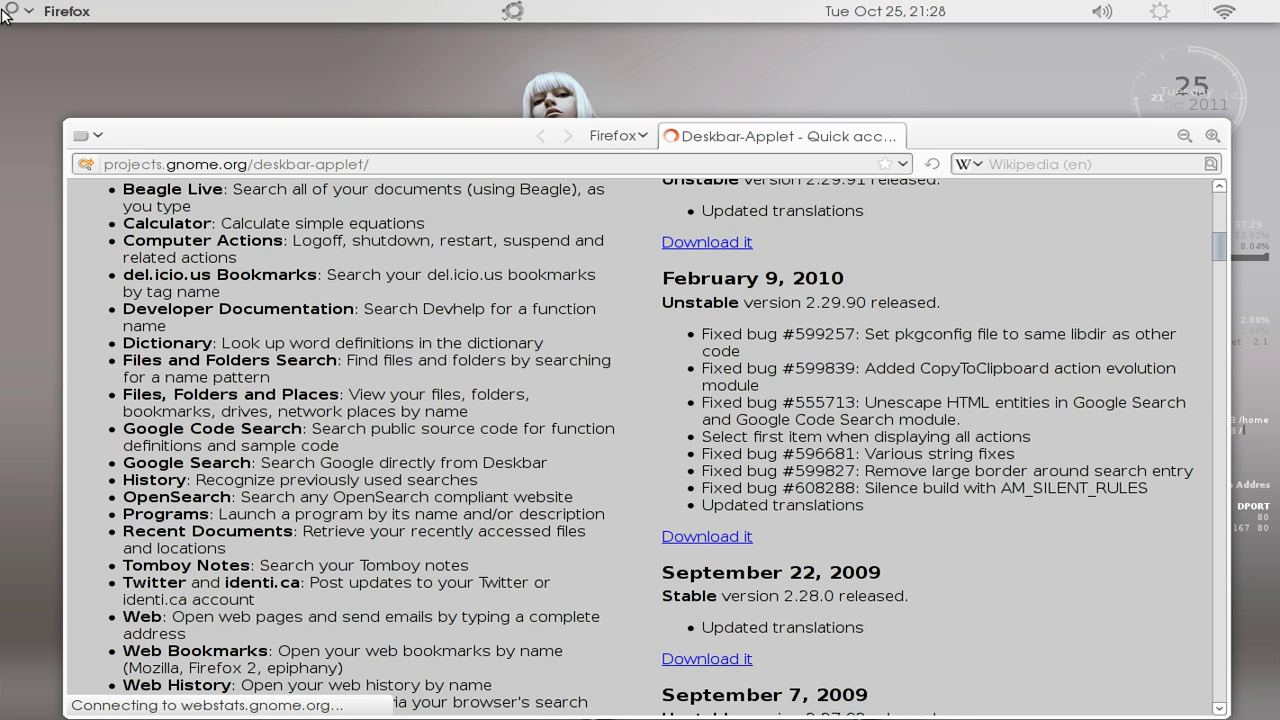
{"action": "left_click", "coordinate": [81, 124]}
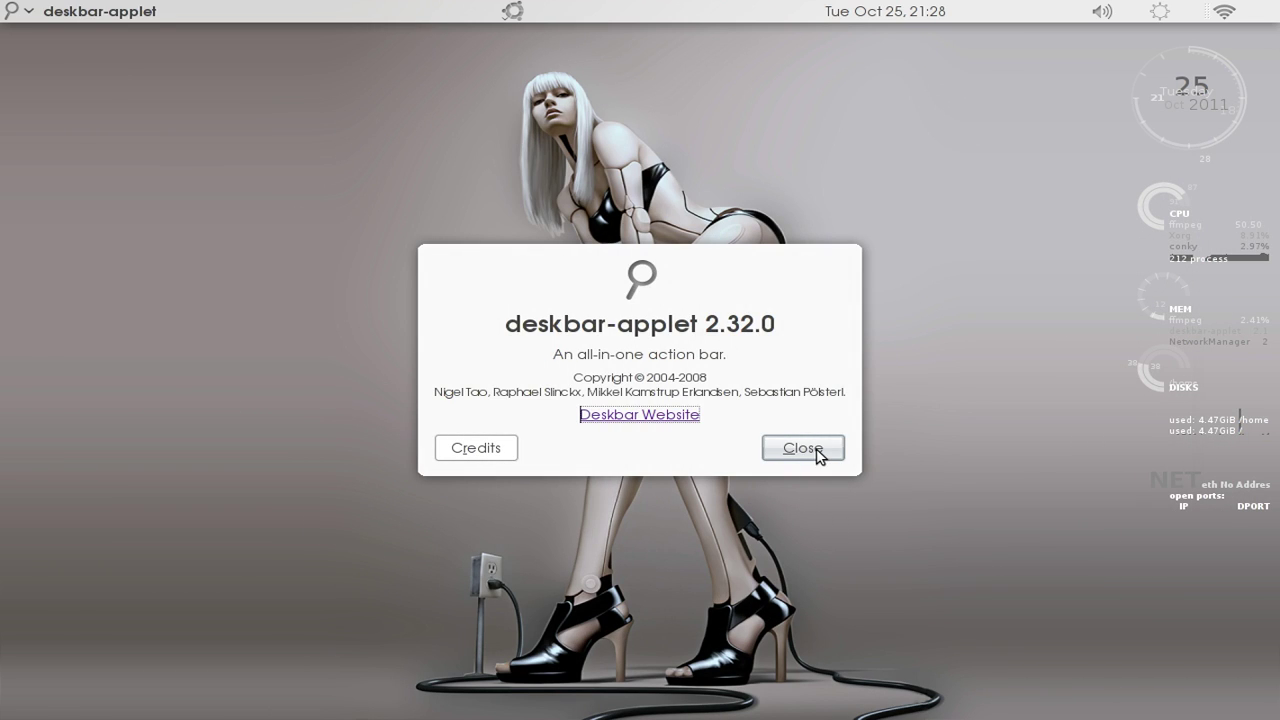
- Close the About window, search Deskbar for 'test', review the results, then dismiss them
{"action": "left_click", "coordinate": [814, 447]}
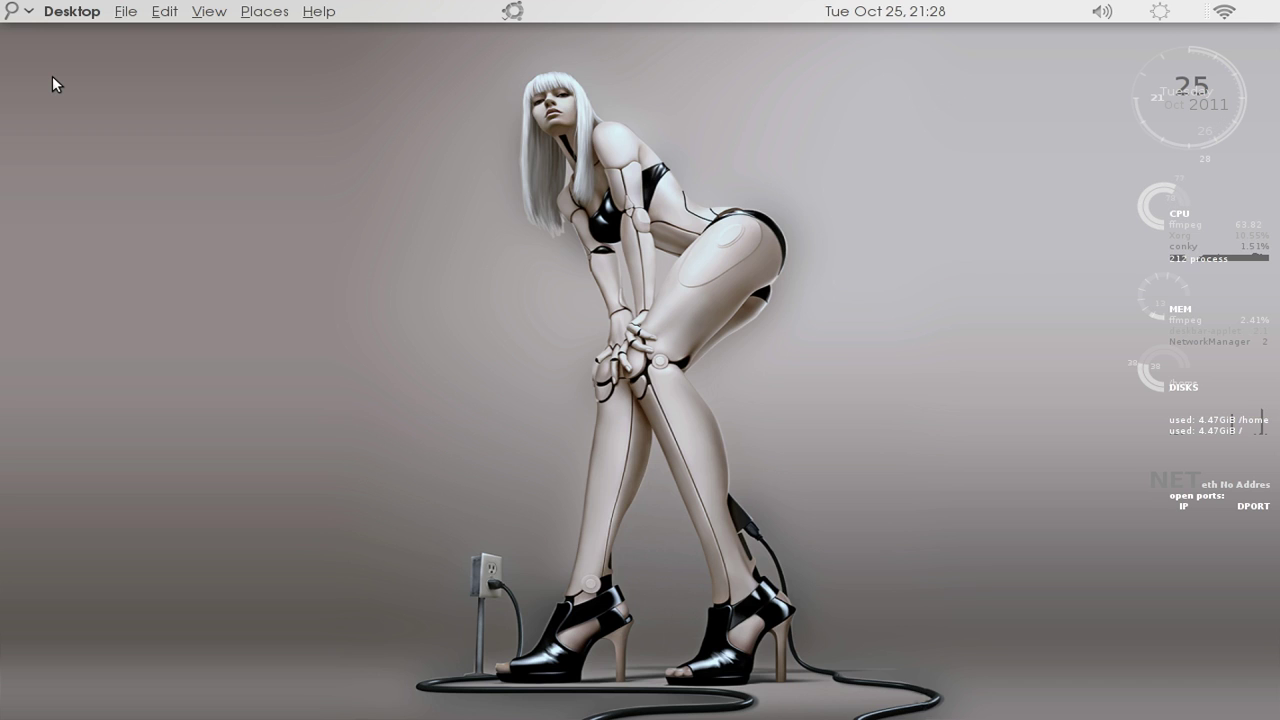
{"action": "key", "text": "alt+F3"}
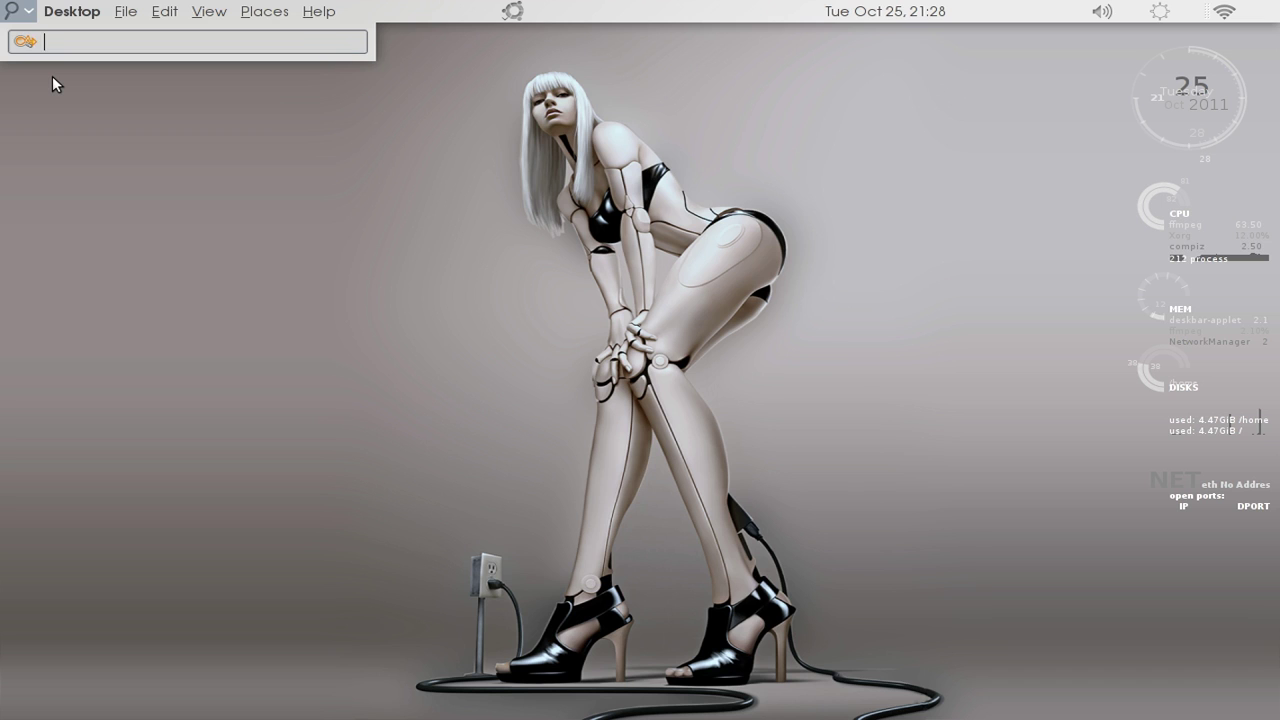
{"action": "type", "text": "test"}
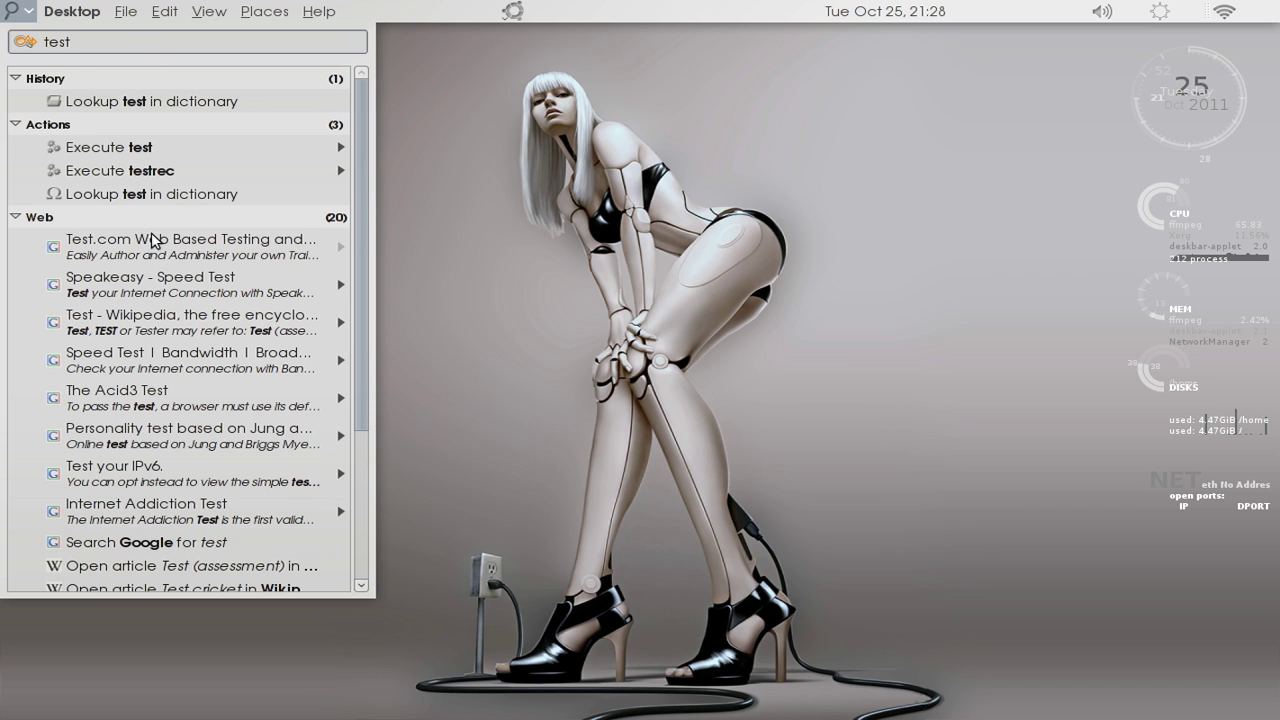
{"action": "scroll", "coordinate": [213, 276], "scroll_direction": "down", "scroll_amount": 3}
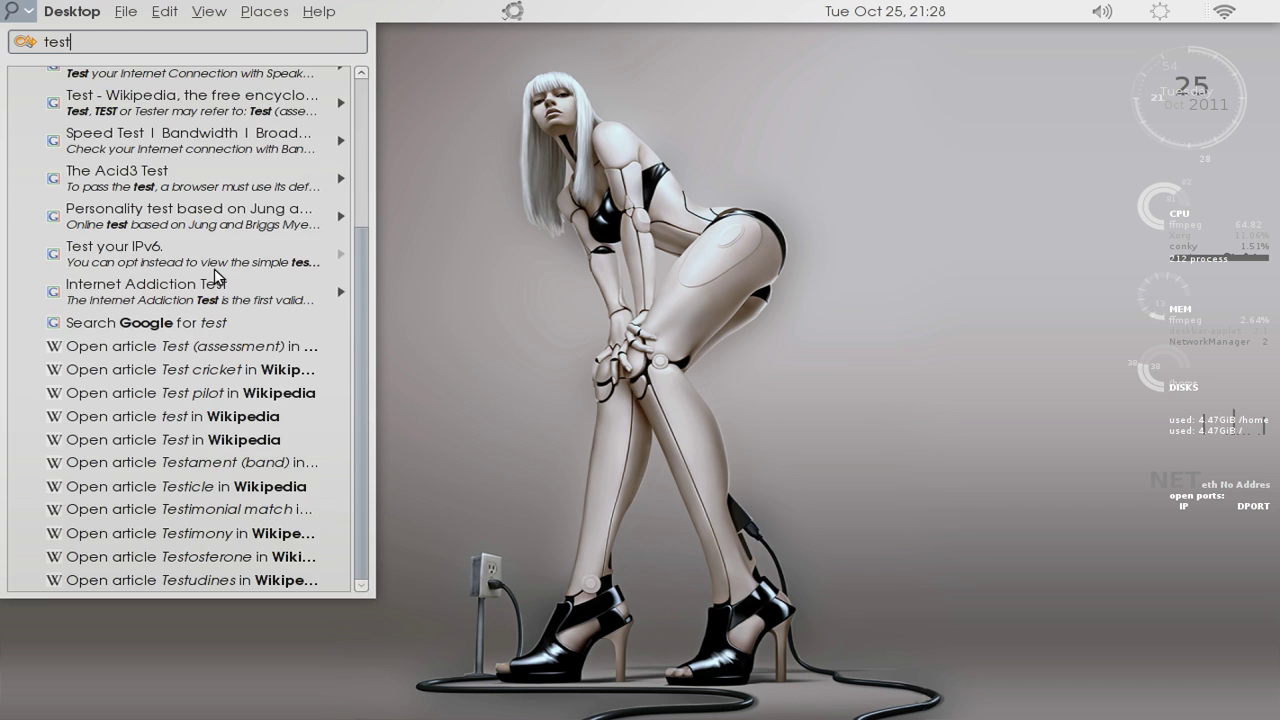
{"action": "scroll", "coordinate": [180, 272], "scroll_direction": "up", "scroll_amount": 3}
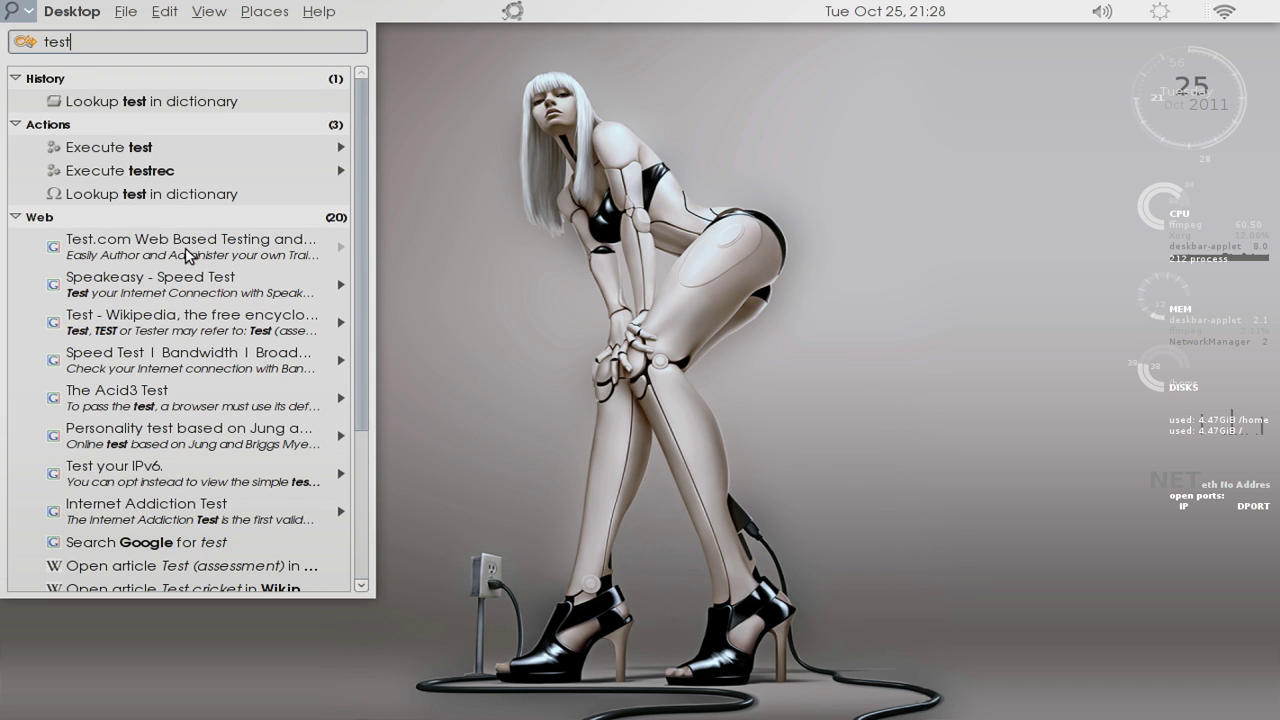
{"action": "scroll", "coordinate": [255, 335], "scroll_direction": "down", "scroll_amount": 3}
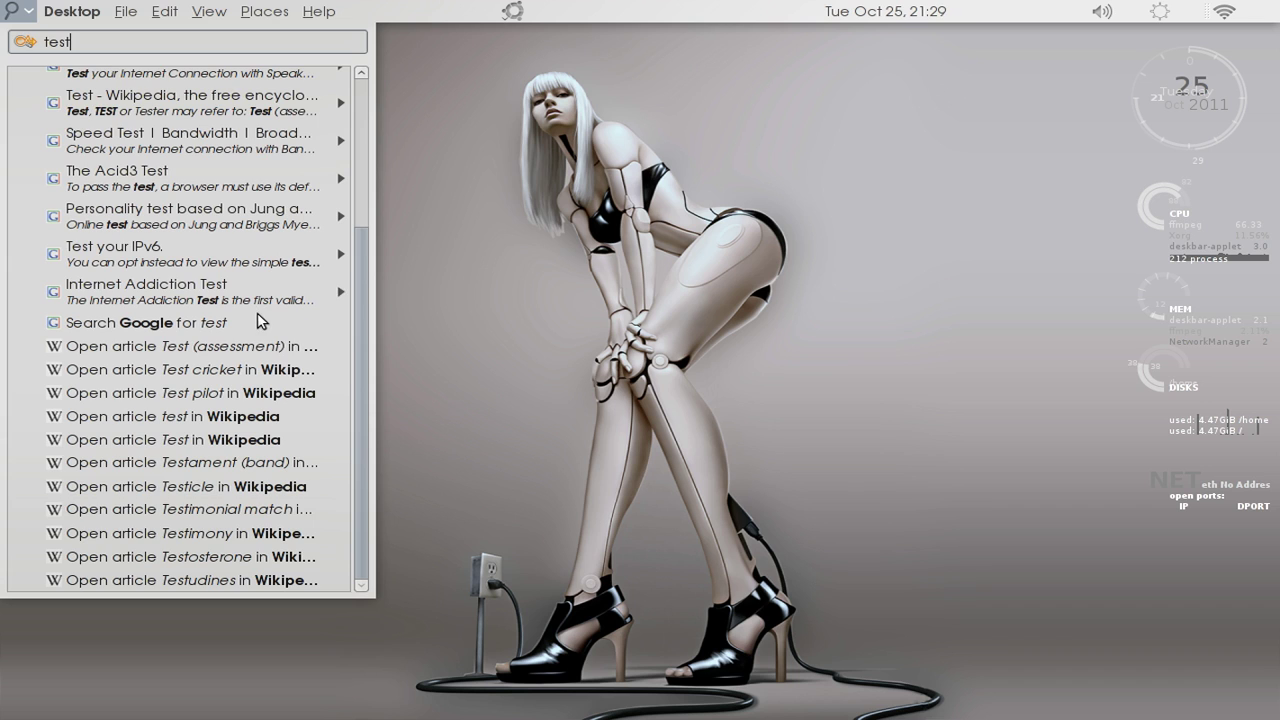
{"action": "scroll", "coordinate": [258, 320], "scroll_direction": "up", "scroll_amount": 5}
{"action": "left_click", "coordinate": [408, 74]}
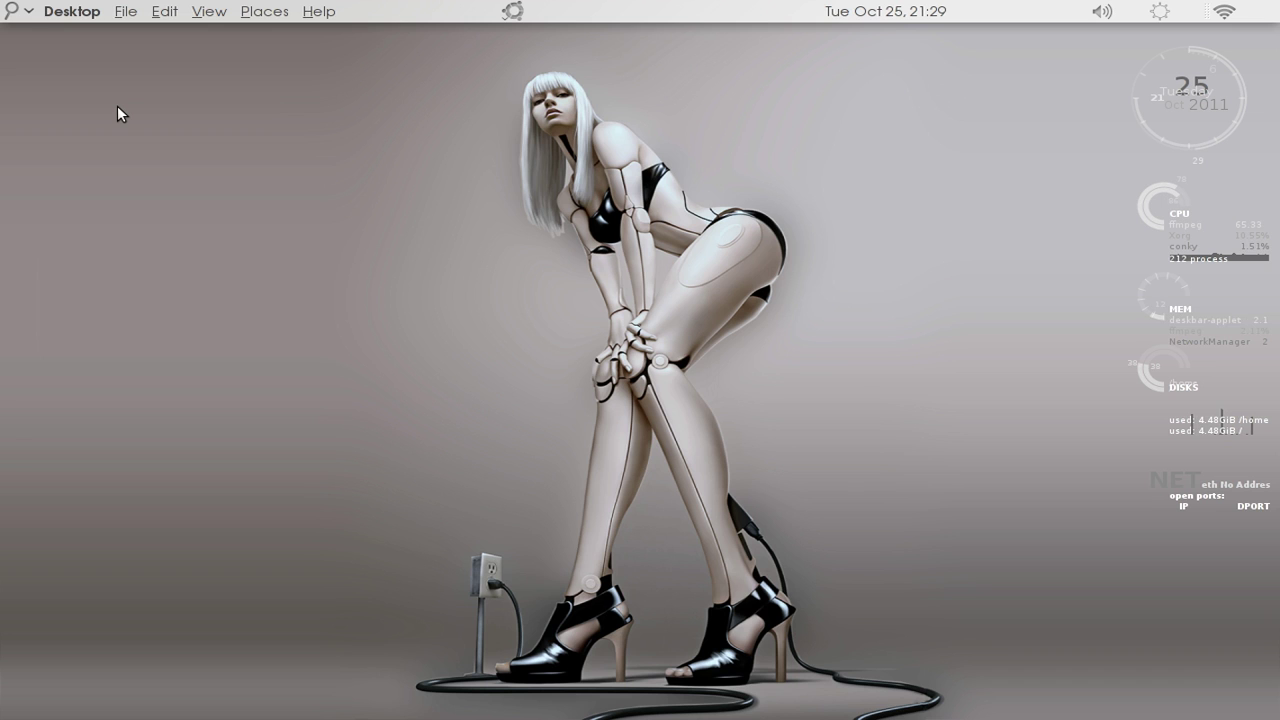
- Open Deskbar Preferences and browse the Loaded Extensions list, from Google Code Search to Yahoo!
{"action": "right_click", "coordinate": [14, 12]}
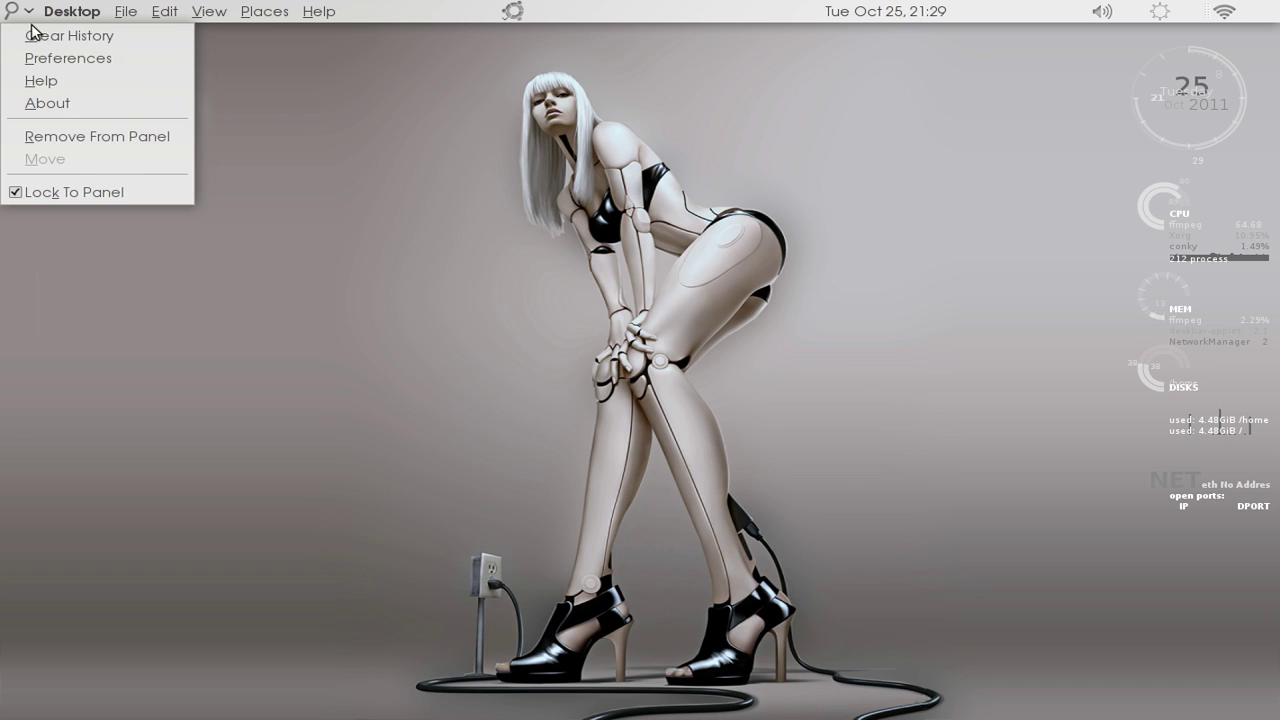
{"action": "left_click", "coordinate": [87, 57]}
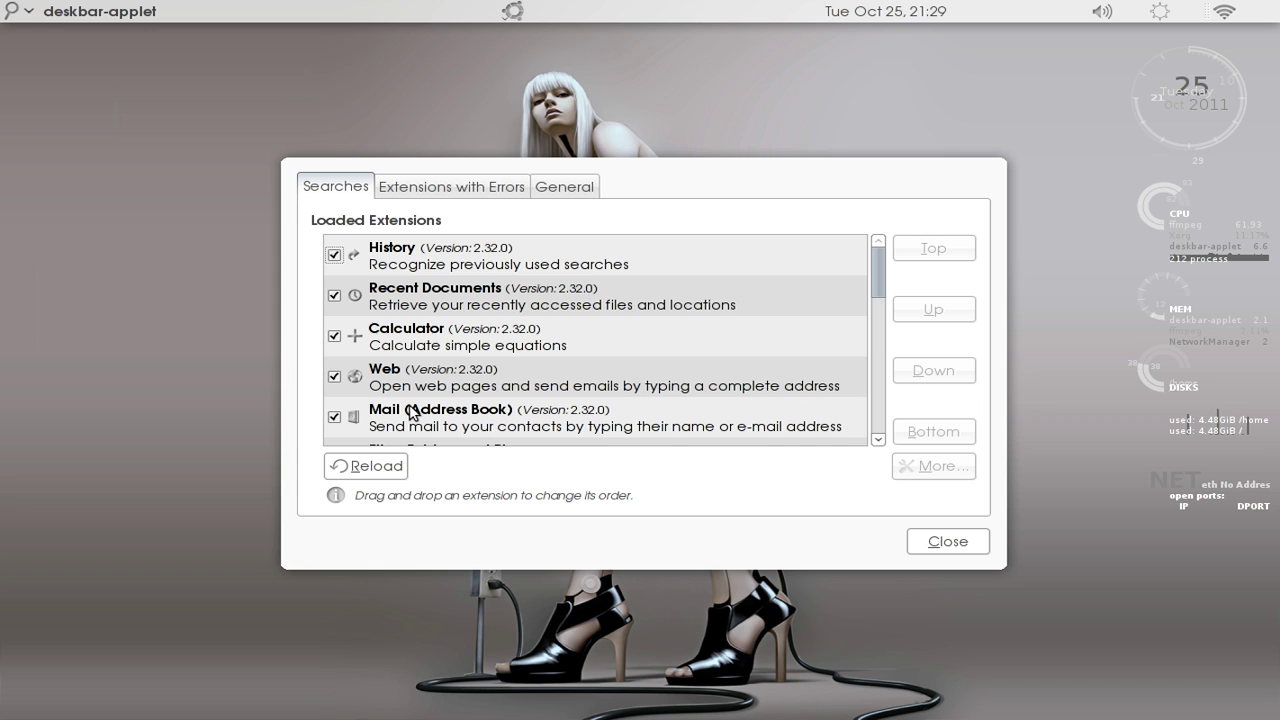
{"action": "scroll", "coordinate": [507, 300], "scroll_direction": "down", "scroll_amount": 1}
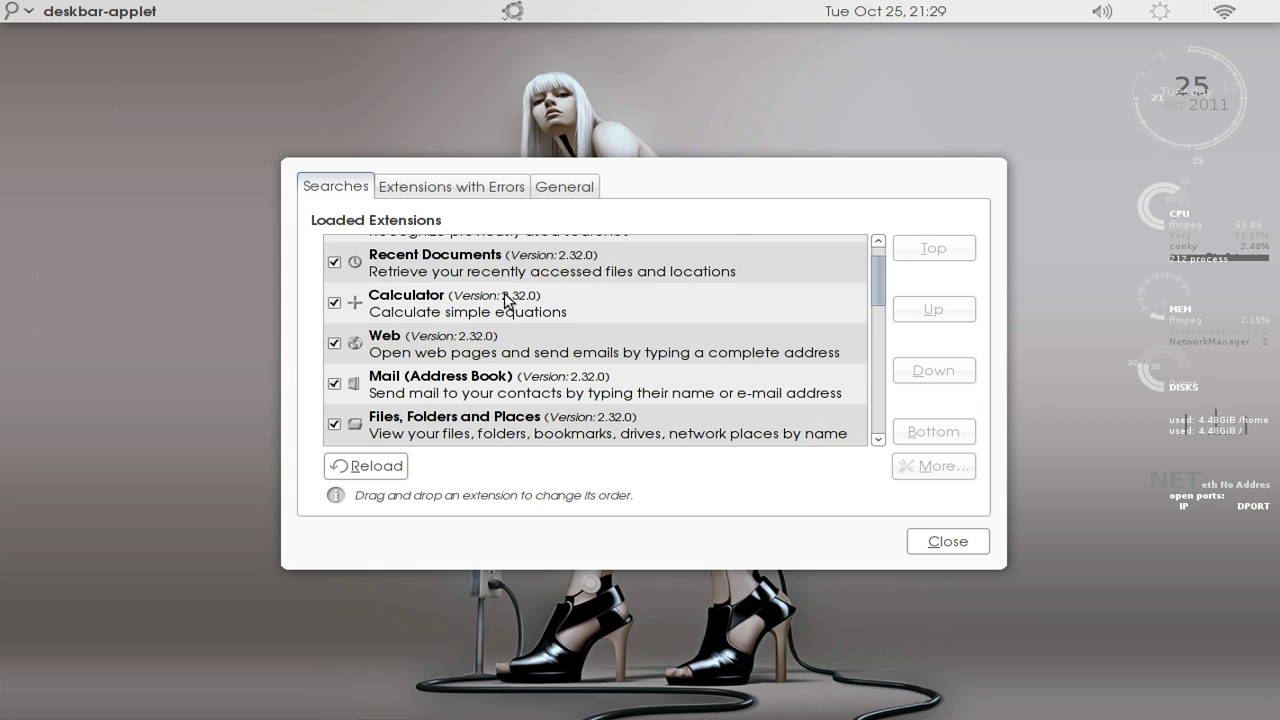
{"action": "scroll", "coordinate": [507, 300], "scroll_direction": "down", "scroll_amount": 3}
{"action": "scroll", "coordinate": [507, 300], "scroll_direction": "down", "scroll_amount": 3}
{"action": "scroll", "coordinate": [507, 300], "scroll_direction": "down", "scroll_amount": 3}
{"action": "scroll", "coordinate": [507, 300], "scroll_direction": "down", "scroll_amount": 3}
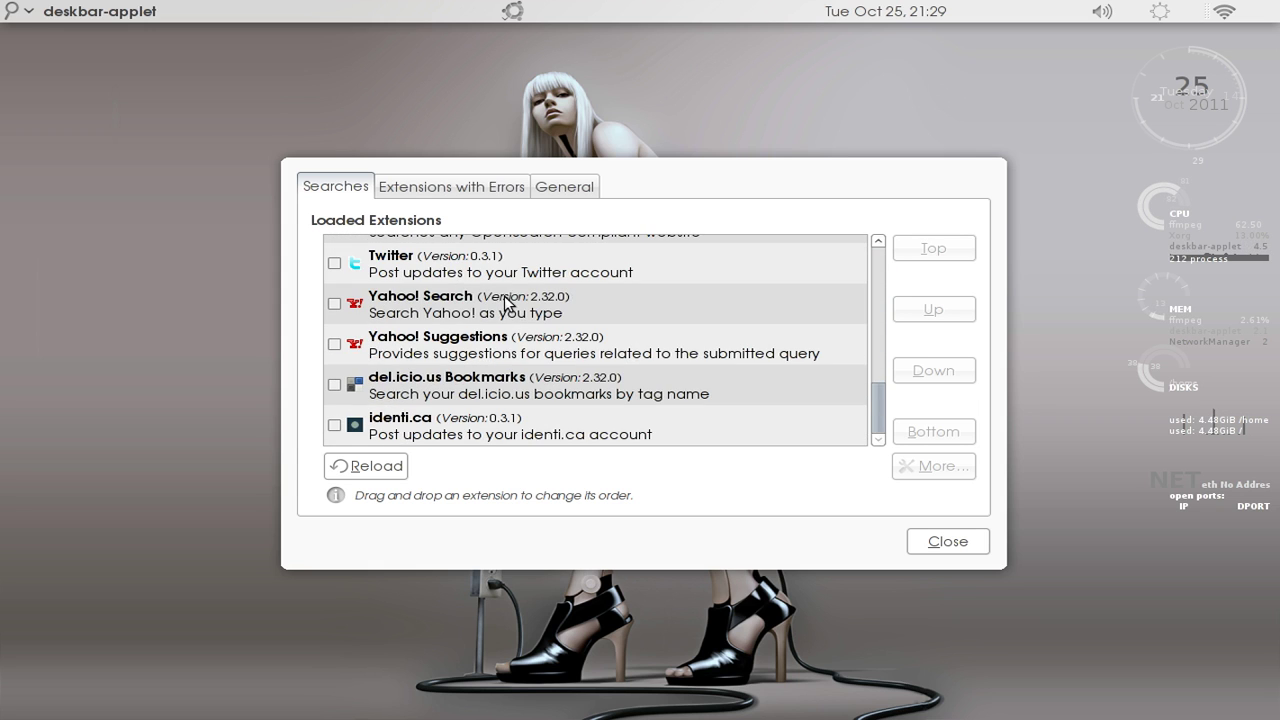
{"action": "scroll", "coordinate": [497, 398], "scroll_direction": "up", "scroll_amount": 5}
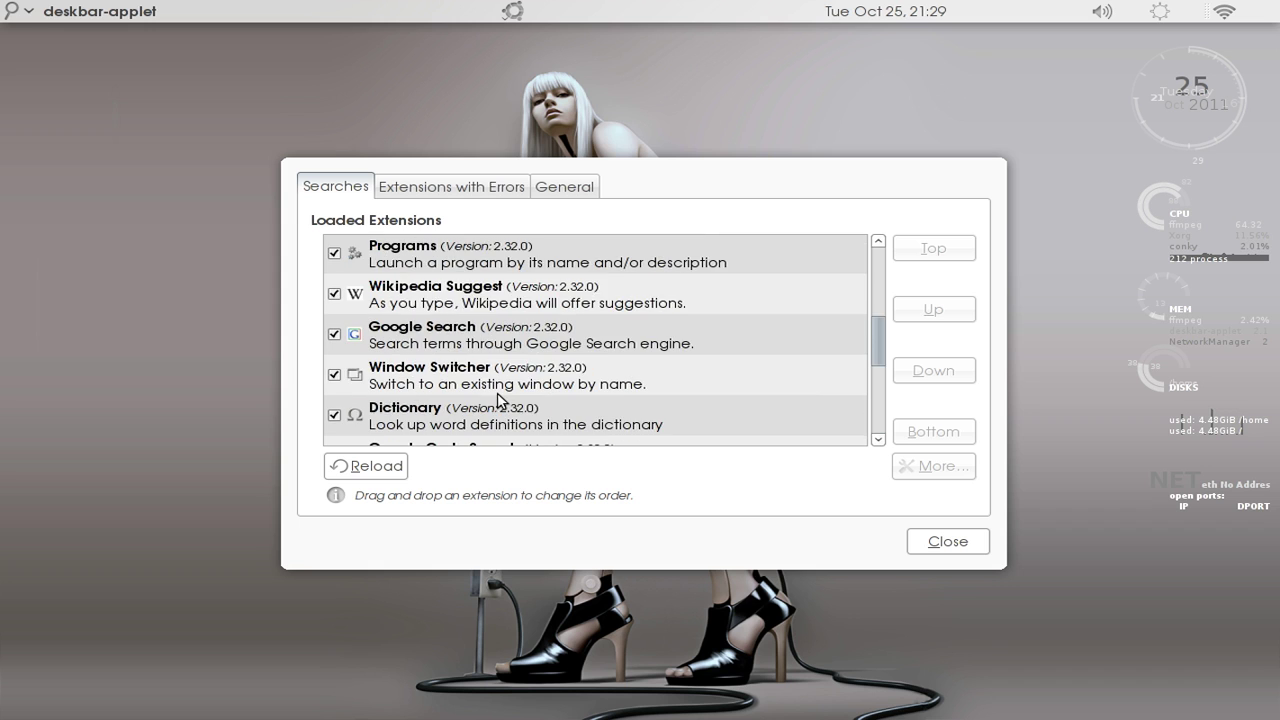
{"action": "scroll", "coordinate": [497, 398], "scroll_direction": "up", "scroll_amount": 3}
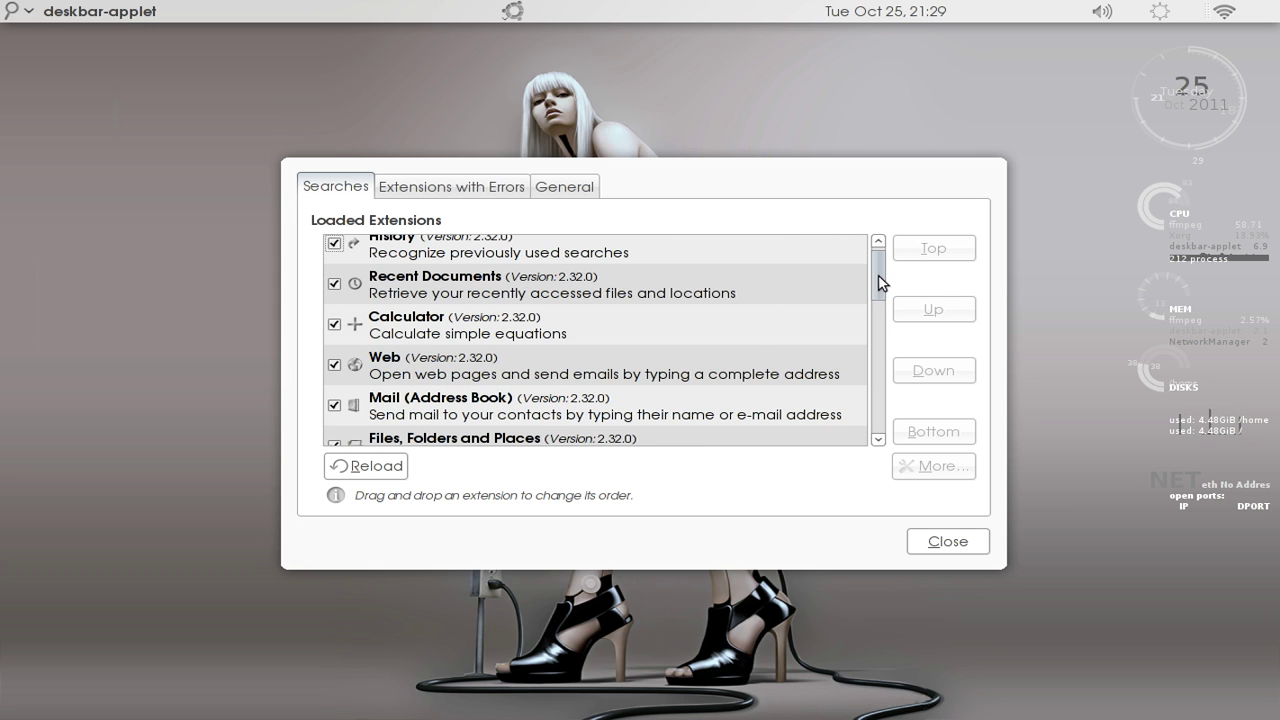
{"action": "mouse_move", "coordinate": [880, 283]}
{"action": "left_mouse_down"}
{"action": "mouse_move", "coordinate": [882, 452]}
{"action": "mouse_move", "coordinate": [856, 250]}
{"action": "left_mouse_up"}
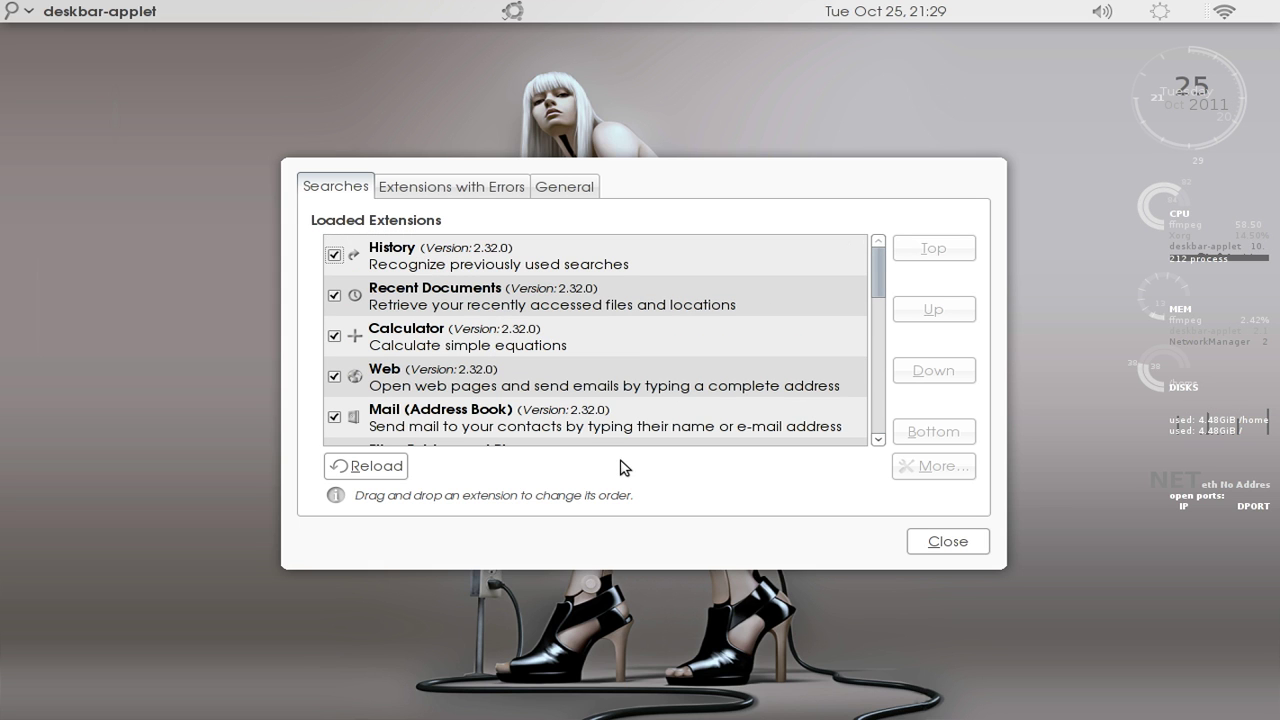
{"action": "scroll", "coordinate": [666, 280], "scroll_direction": "down", "scroll_amount": 5}
{"action": "scroll", "coordinate": [757, 280], "scroll_direction": "down", "scroll_amount": 1}
{"action": "scroll", "coordinate": [757, 286], "scroll_direction": "down", "scroll_amount": 4}
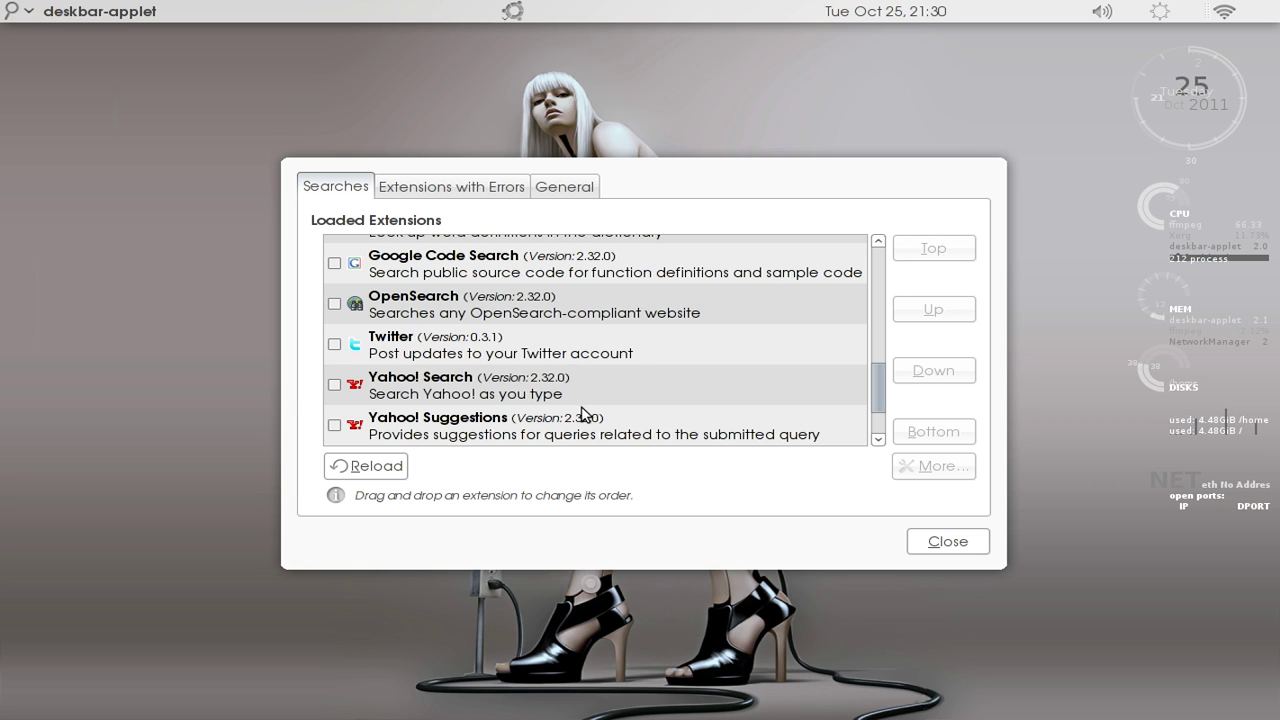
{"action": "scroll", "coordinate": [585, 412], "scroll_direction": "up", "scroll_amount": 3}
{"action": "scroll", "coordinate": [588, 408], "scroll_direction": "up", "scroll_amount": 3}
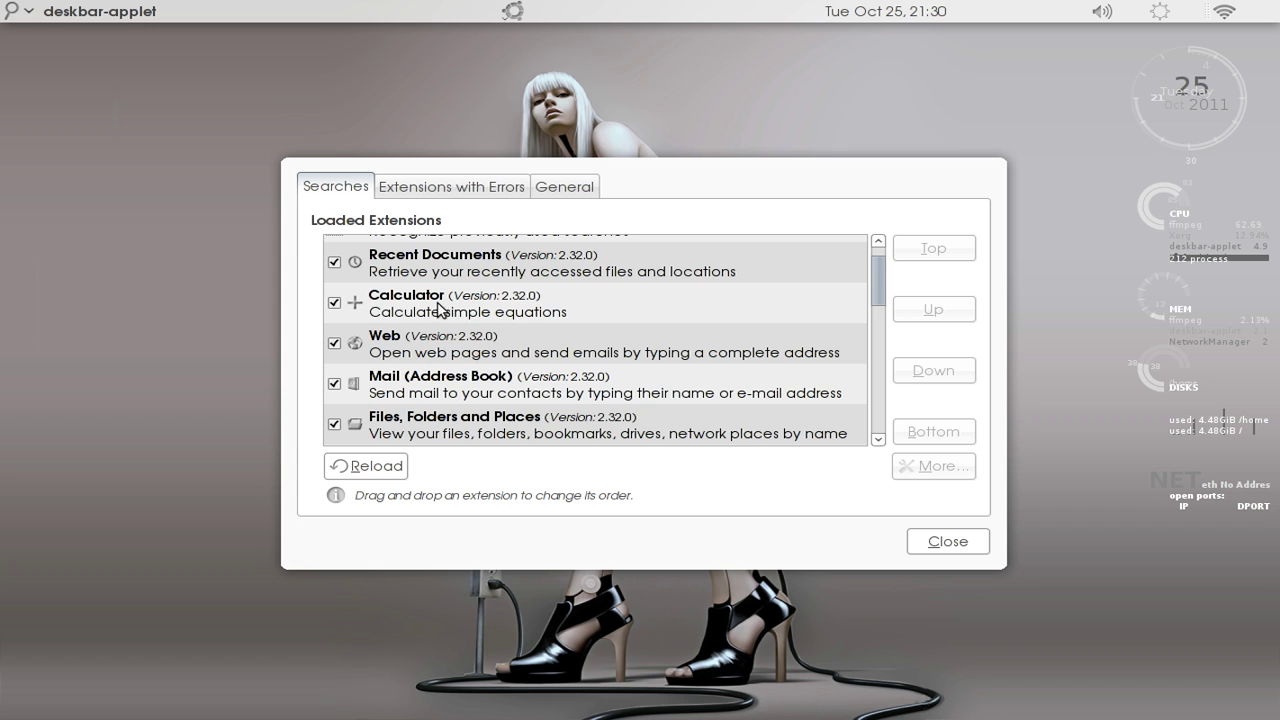
{"action": "scroll", "coordinate": [440, 305], "scroll_direction": "down", "scroll_amount": 4}
{"action": "scroll", "coordinate": [440, 305], "scroll_direction": "down", "scroll_amount": 2}
{"action": "scroll", "coordinate": [488, 410], "scroll_direction": "down", "scroll_amount": 1}
{"action": "scroll", "coordinate": [488, 408], "scroll_direction": "down", "scroll_amount": 1}
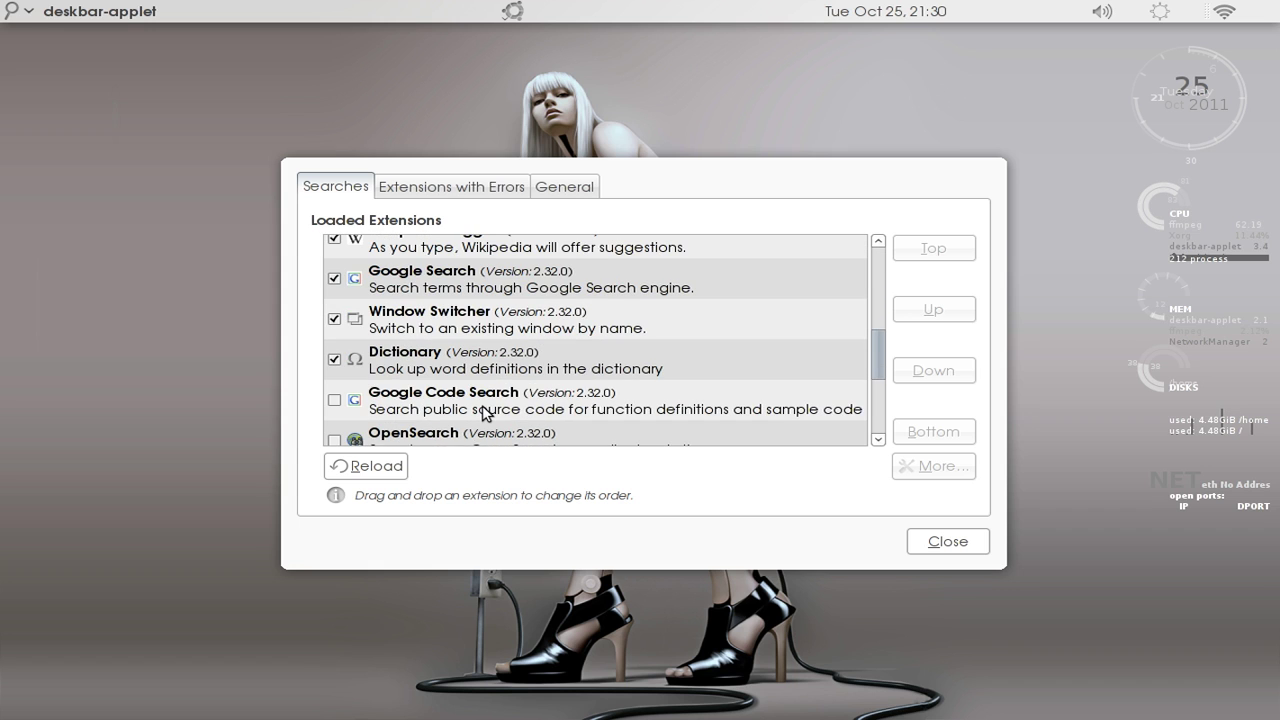
{"action": "scroll", "coordinate": [487, 405], "scroll_direction": "down", "scroll_amount": 3}
{"action": "scroll", "coordinate": [457, 370], "scroll_direction": "up", "scroll_amount": 3}
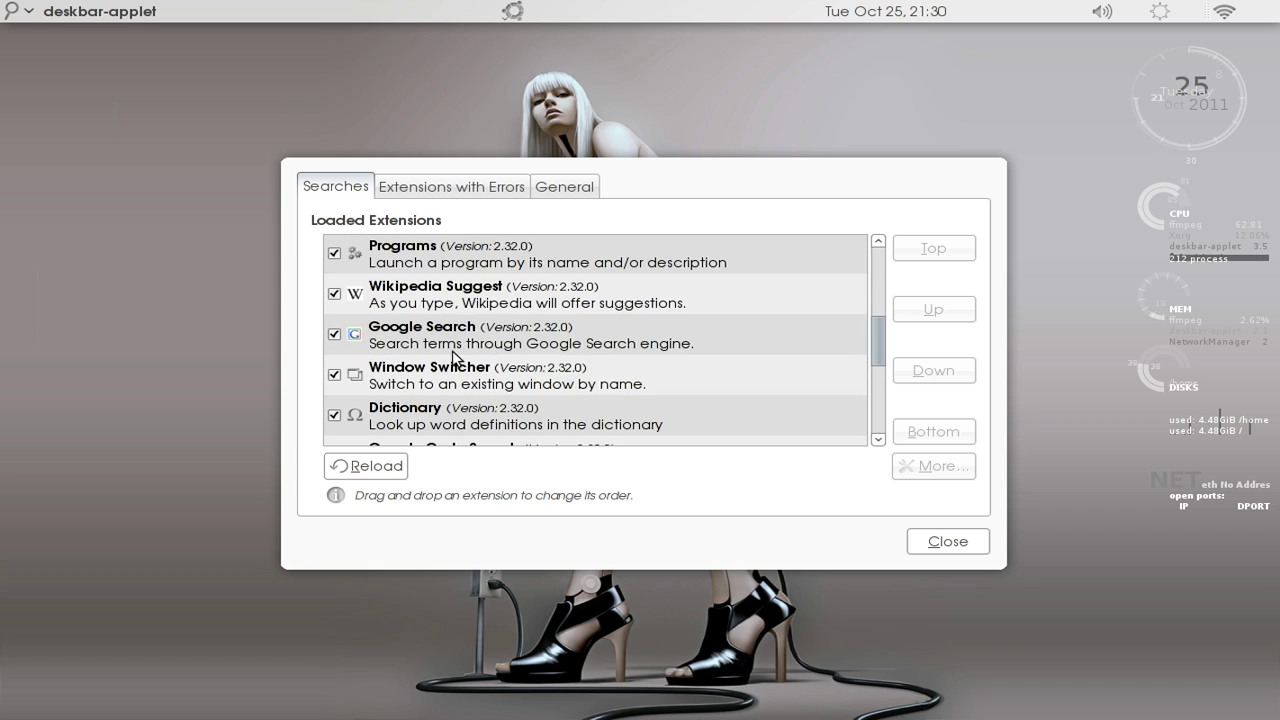
{"action": "scroll", "coordinate": [449, 345], "scroll_direction": "up", "scroll_amount": 2}
{"action": "scroll", "coordinate": [440, 335], "scroll_direction": "up", "scroll_amount": 2}
{"action": "scroll", "coordinate": [440, 335], "scroll_direction": "up", "scroll_amount": 1}
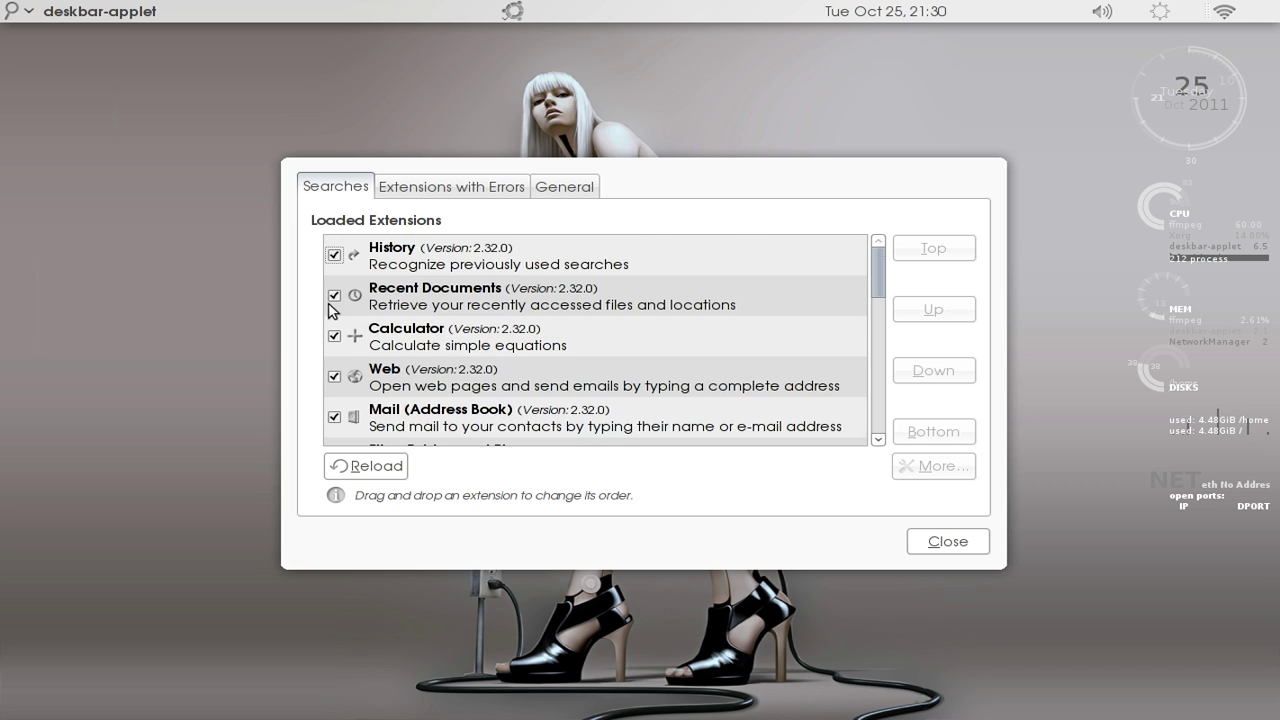
{"action": "scroll", "coordinate": [338, 330], "scroll_direction": "down", "scroll_amount": 3}
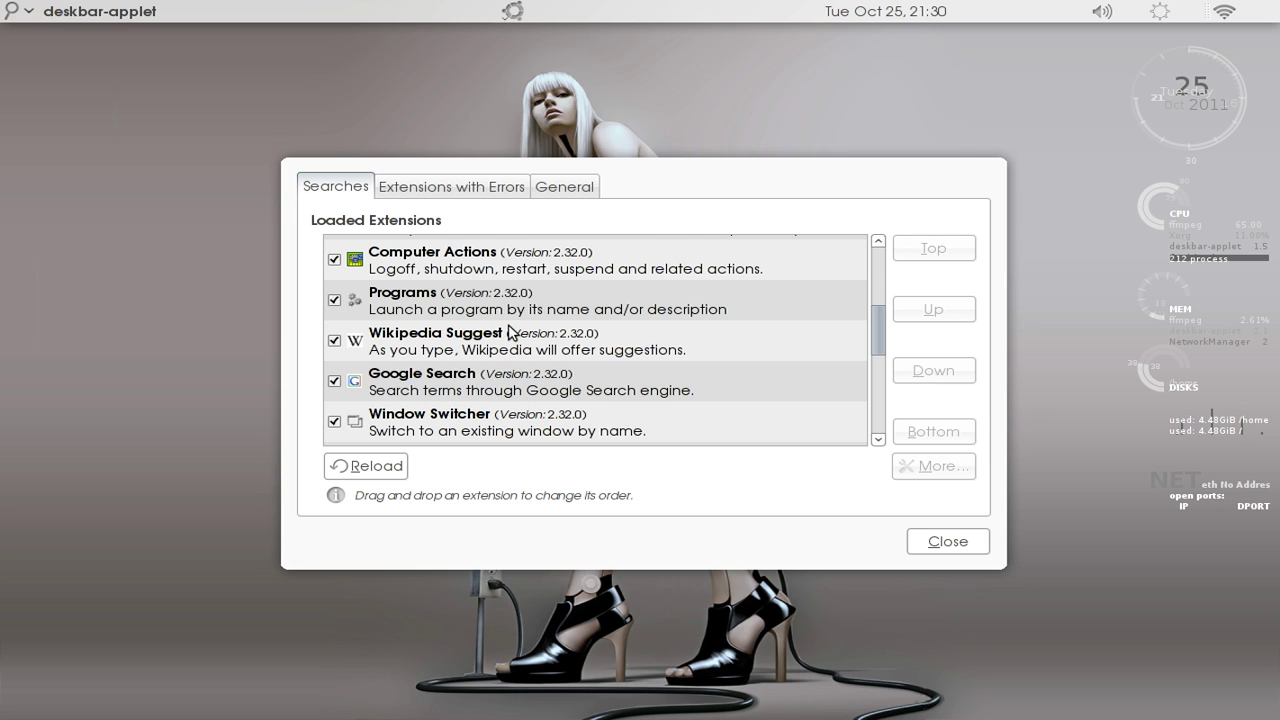
{"action": "scroll", "coordinate": [508, 337], "scroll_direction": "down", "scroll_amount": 5}
{"action": "scroll", "coordinate": [400, 341], "scroll_direction": "up", "scroll_amount": 5}
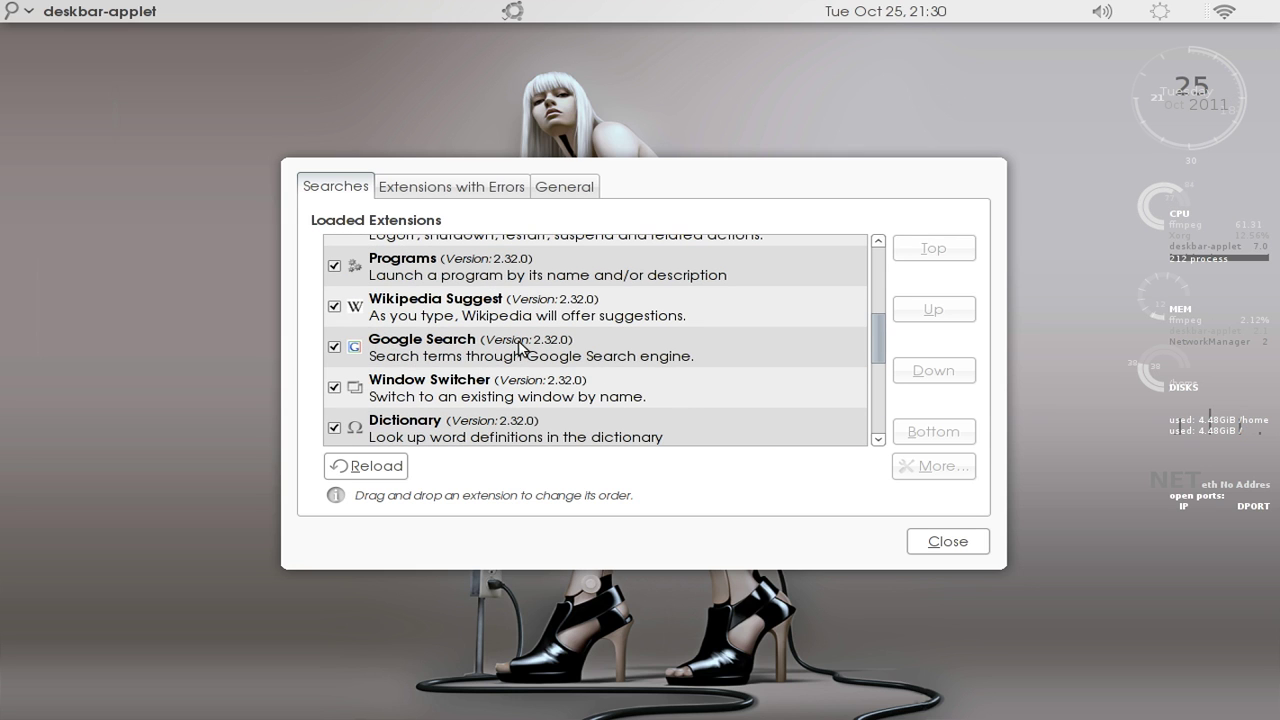
{"action": "scroll", "coordinate": [428, 316], "scroll_direction": "down", "scroll_amount": 4}
{"action": "scroll", "coordinate": [435, 320], "scroll_direction": "up", "scroll_amount": 4}
{"action": "scroll", "coordinate": [450, 410], "scroll_direction": "up", "scroll_amount": 4}
{"action": "scroll", "coordinate": [438, 345], "scroll_direction": "up", "scroll_amount": 2}
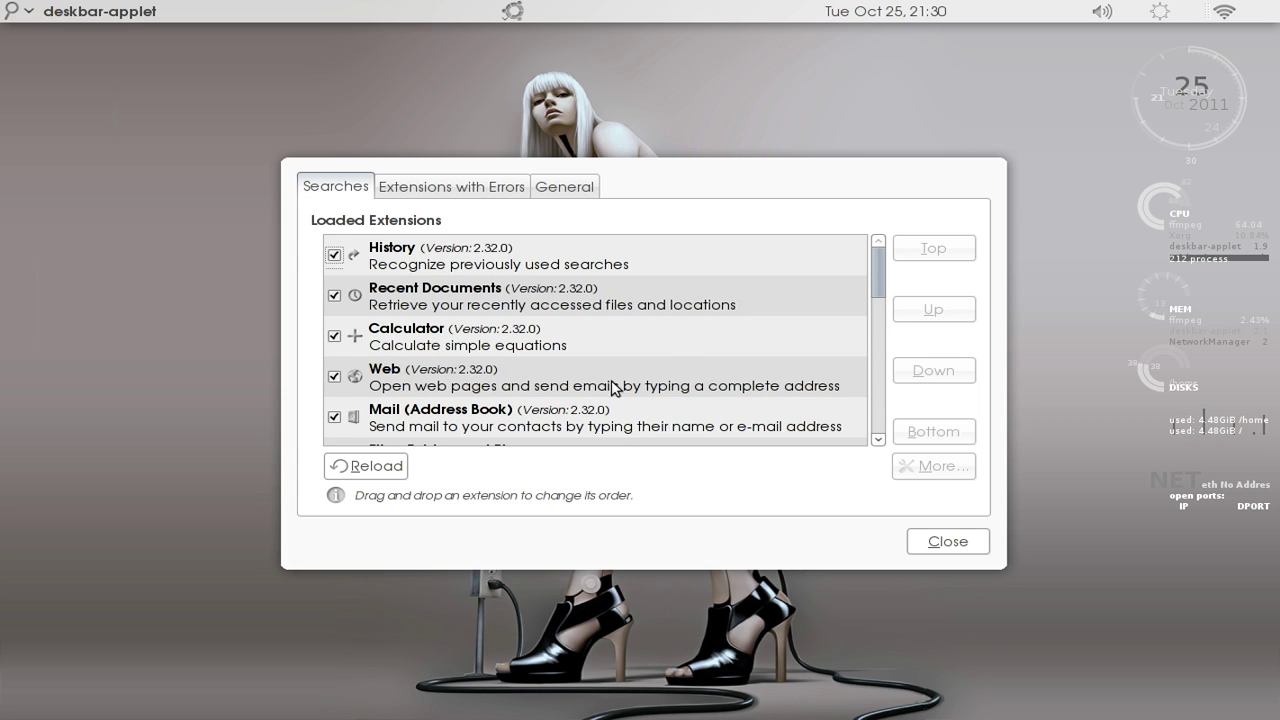
{"action": "scroll", "coordinate": [615, 388], "scroll_direction": "down", "scroll_amount": 2}
{"action": "scroll", "coordinate": [530, 425], "scroll_direction": "up", "scroll_amount": 2}
{"action": "scroll", "coordinate": [499, 318], "scroll_direction": "down", "scroll_amount": 5}
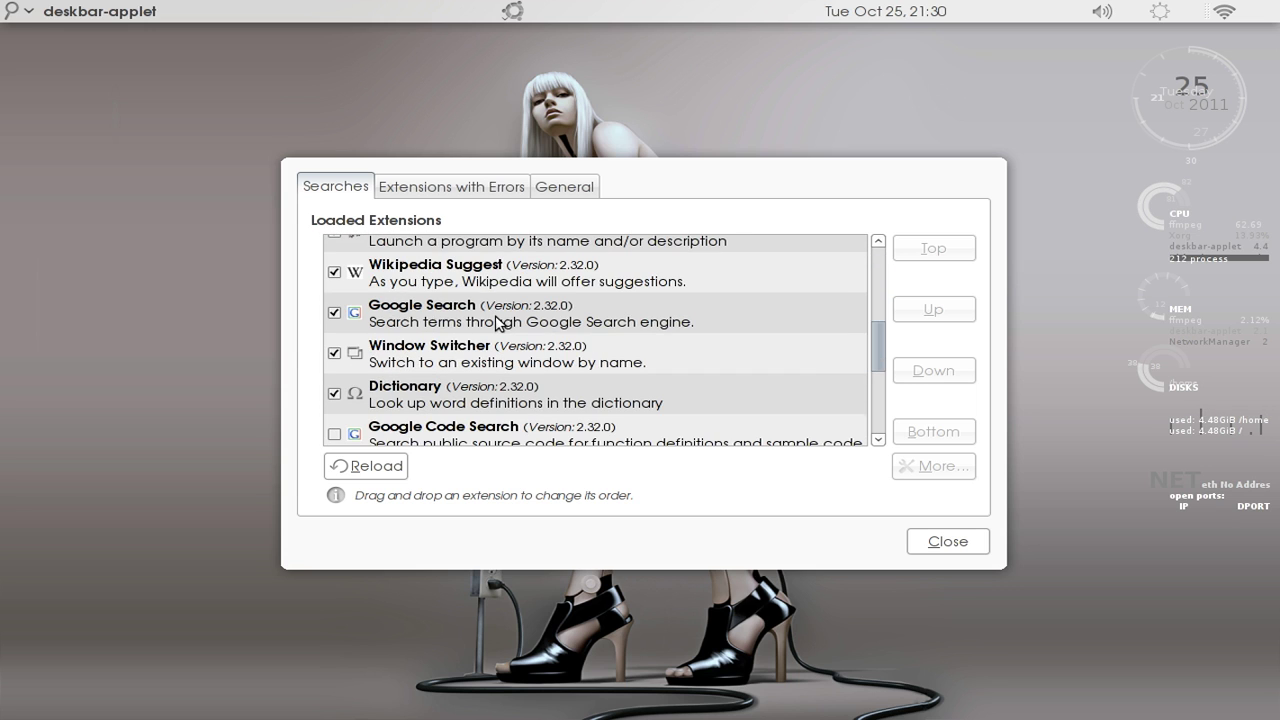
- Review the Extensions with Errors list, then show the General settings
{"action": "left_click", "coordinate": [459, 189]}
{"action": "scroll", "coordinate": [462, 320], "scroll_direction": "down", "scroll_amount": 5}
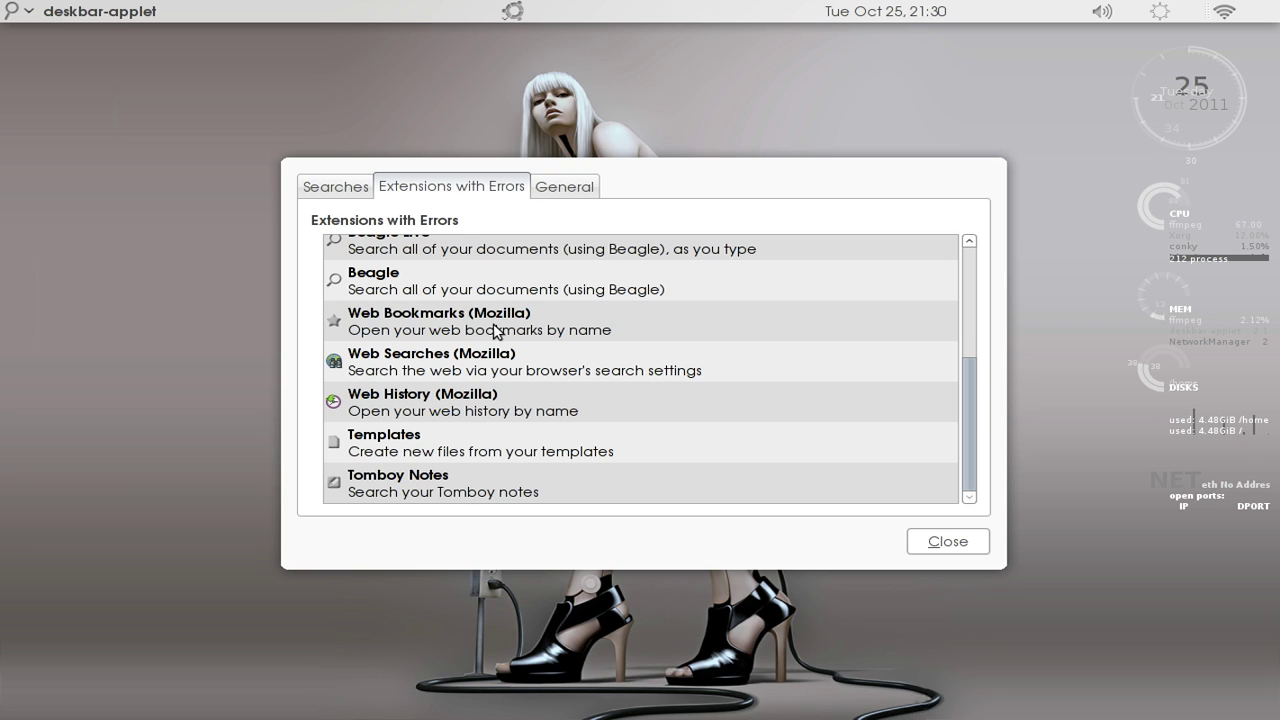
{"action": "left_click", "coordinate": [562, 188]}
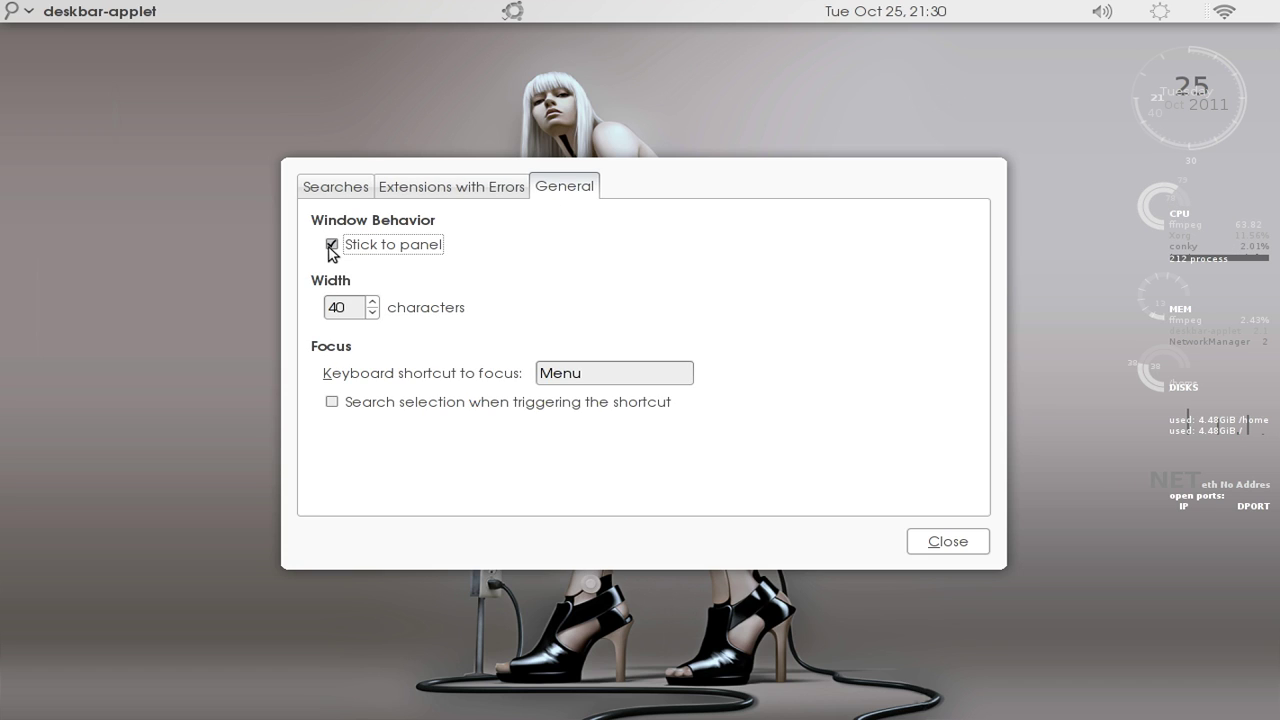
- Turn off Stick to panel and check how the search entry now appears
{"action": "left_click", "coordinate": [12, 12]}
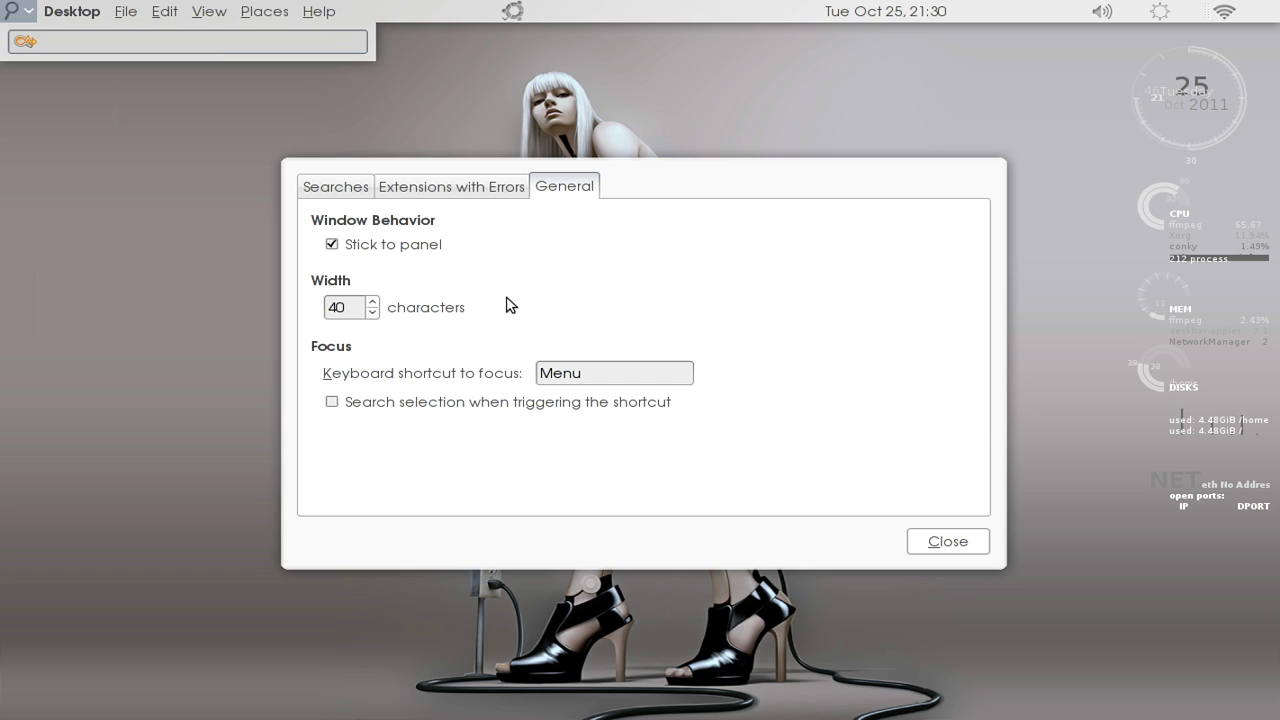
{"action": "left_click", "coordinate": [331, 244]}
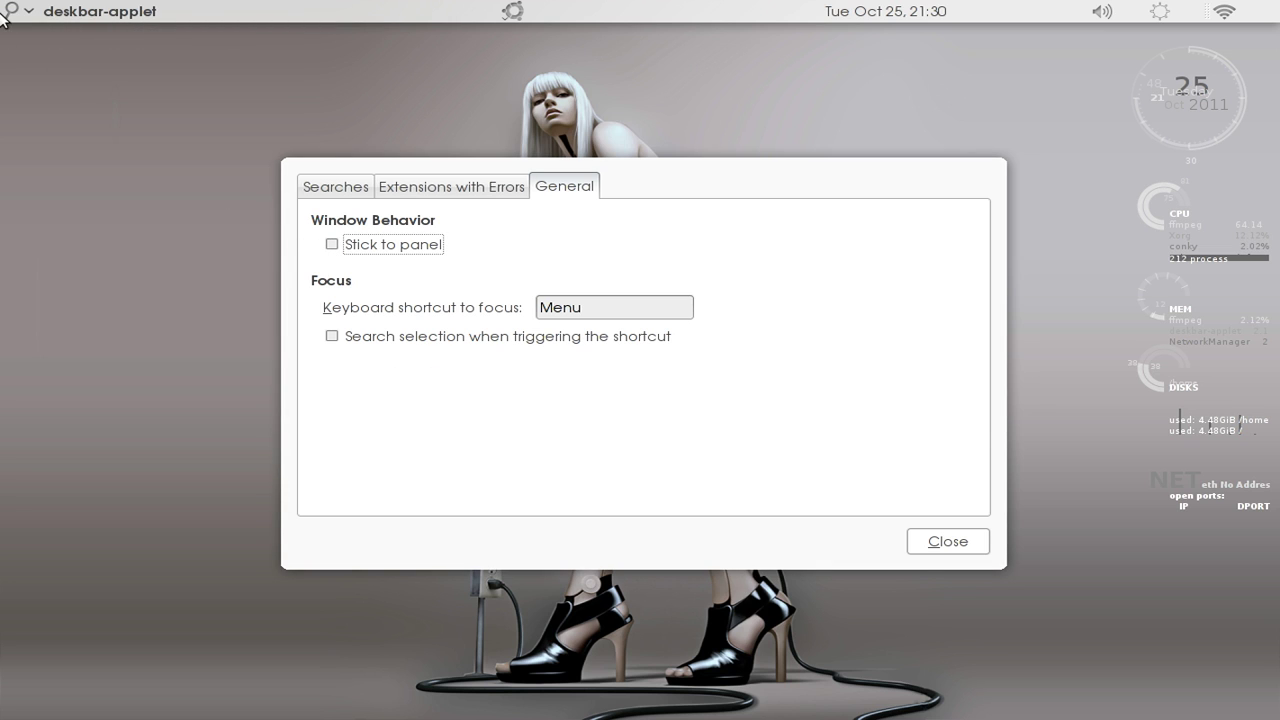
{"action": "left_click", "coordinate": [6, 12]}
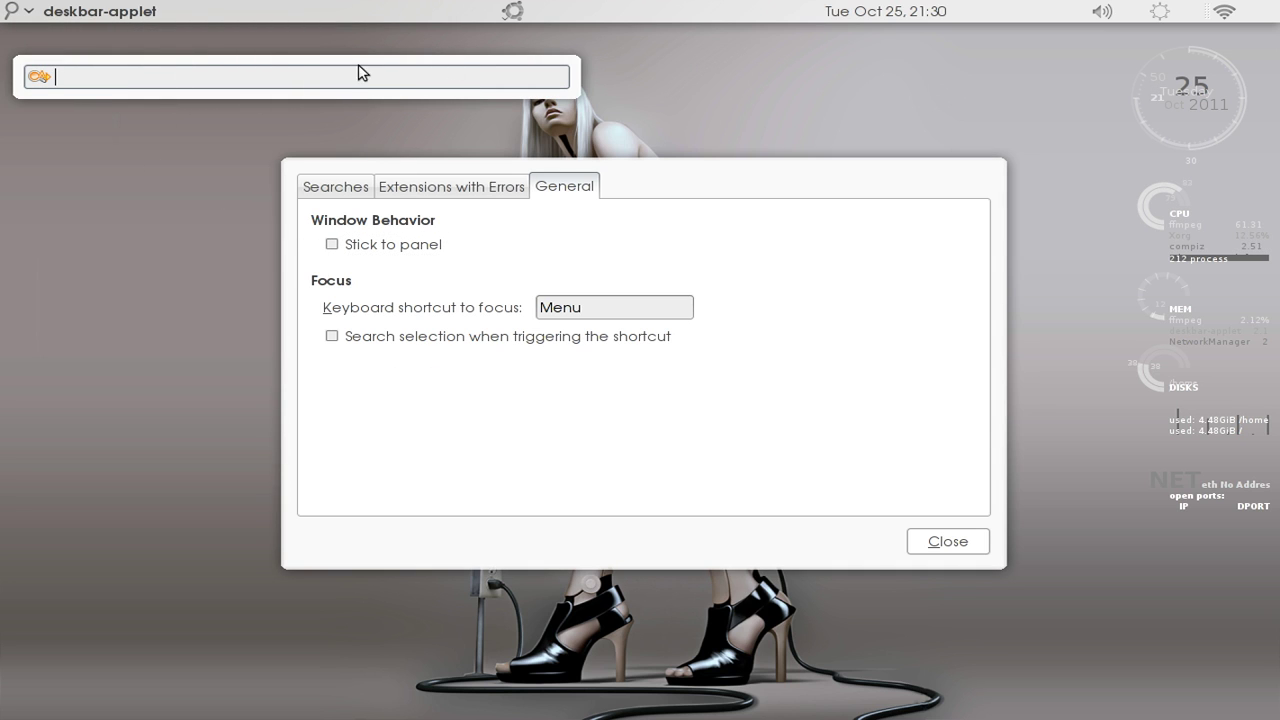
{"action": "left_click", "coordinate": [200, 130]}
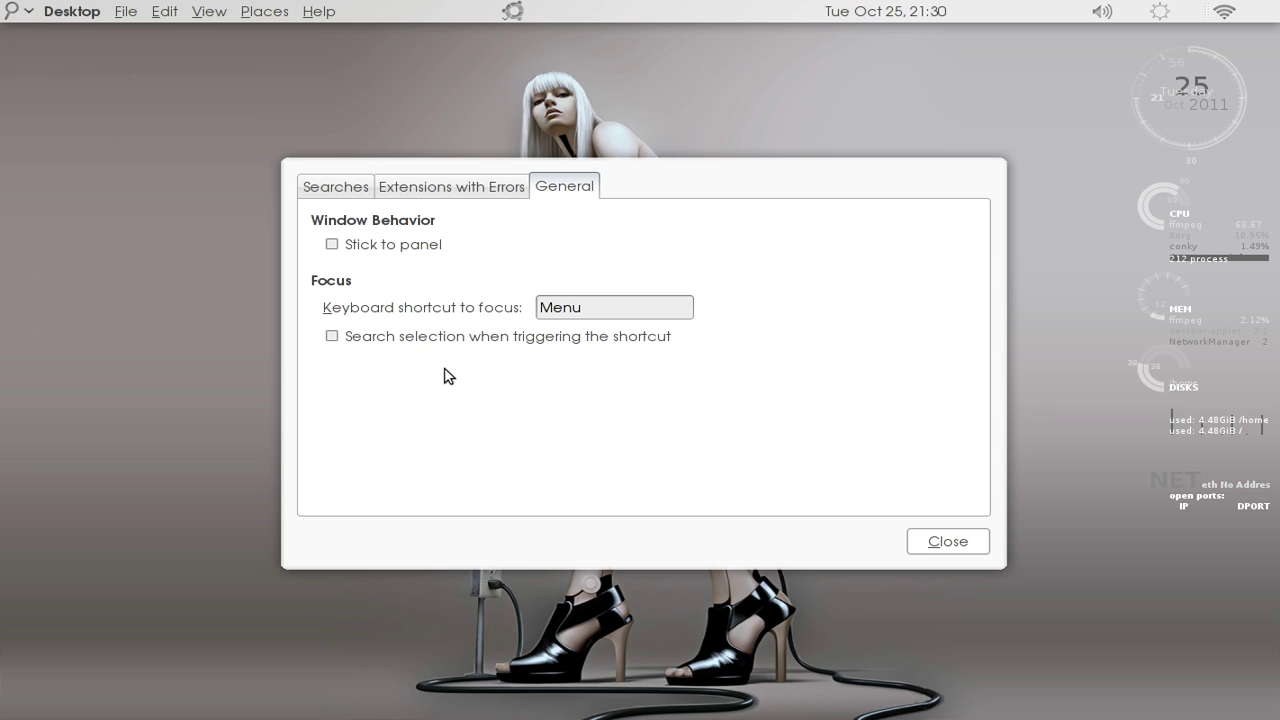
- Set the focus keyboard shortcut to the Menu key and dismiss the popup
{"action": "left_click", "coordinate": [611, 308]}
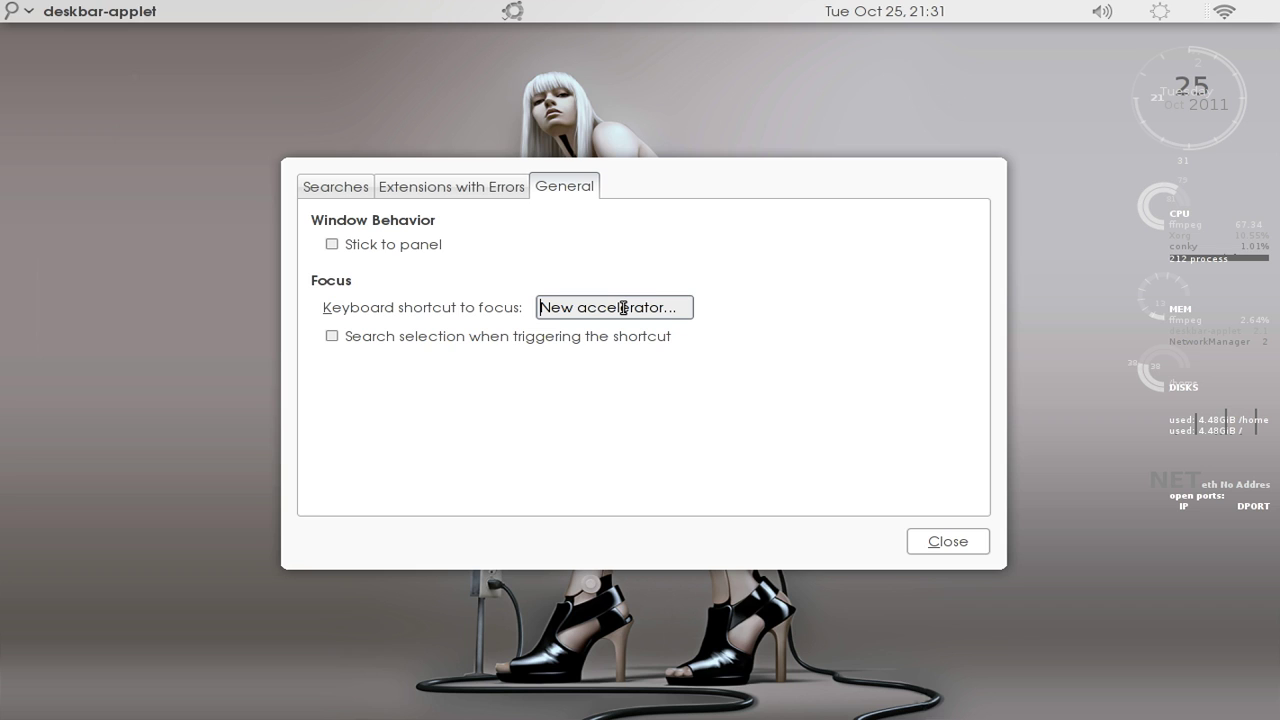
{"action": "key", "text": "Menu"}
{"action": "key", "text": "Menu"}
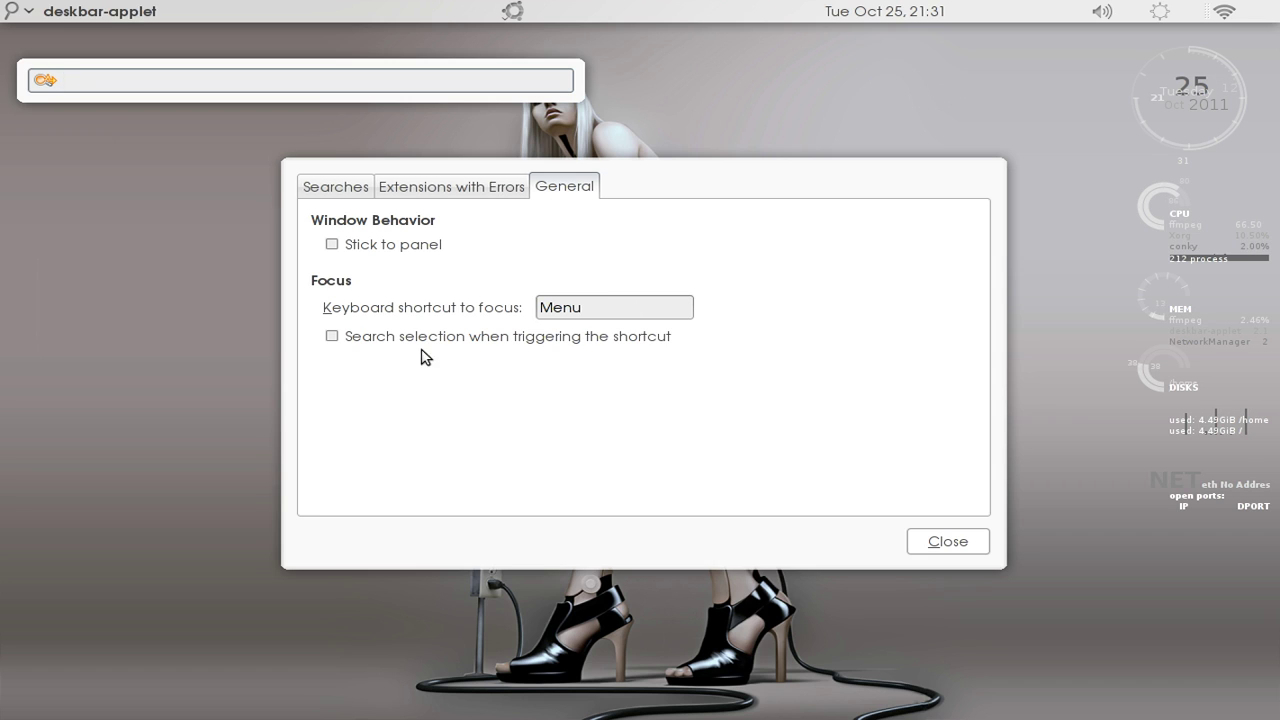
{"action": "right_click", "coordinate": [166, 322]}
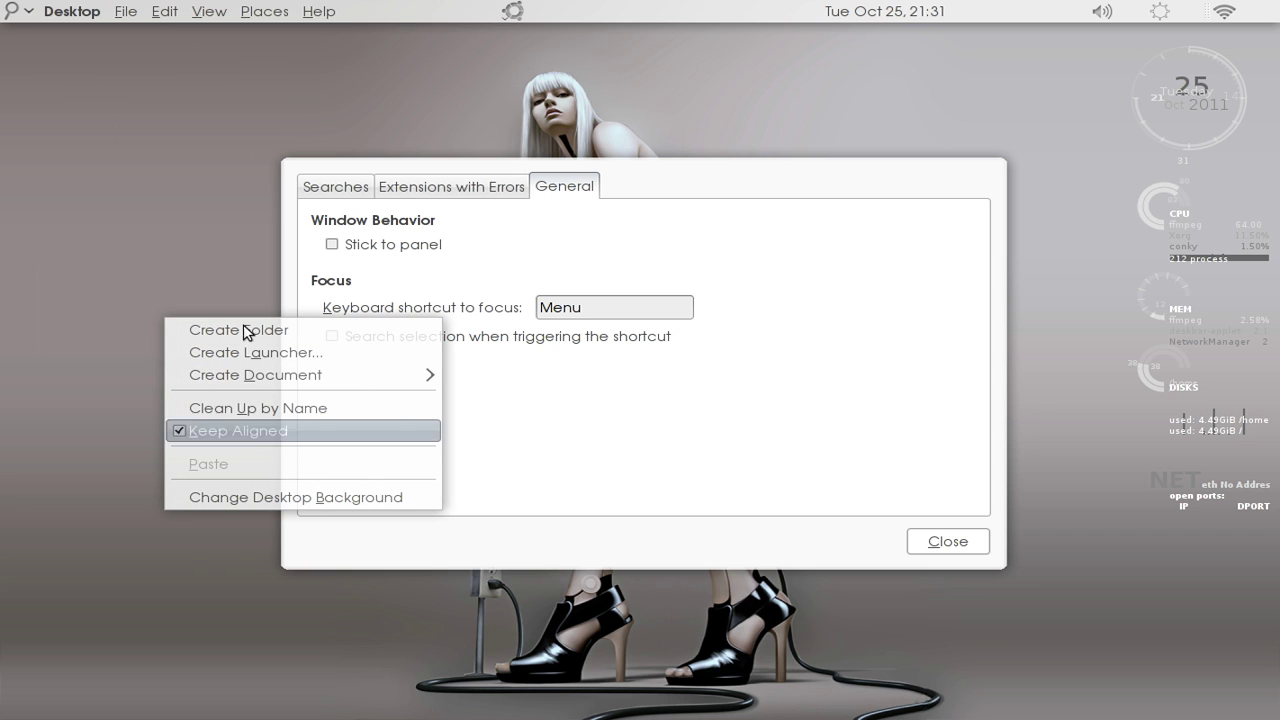
{"action": "left_click", "coordinate": [643, 391]}
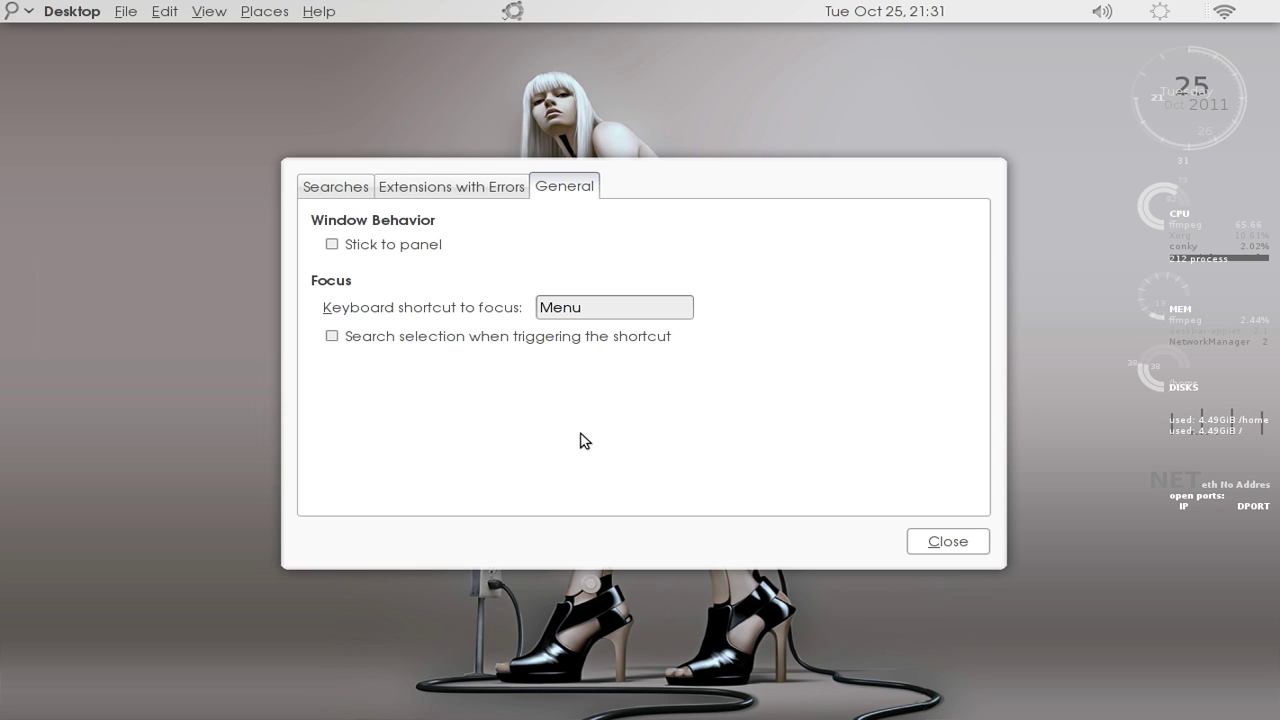
{"action": "key", "text": "Menu"}
{"action": "type", "text": "fir"}
{"action": "key", "text": "Return"}
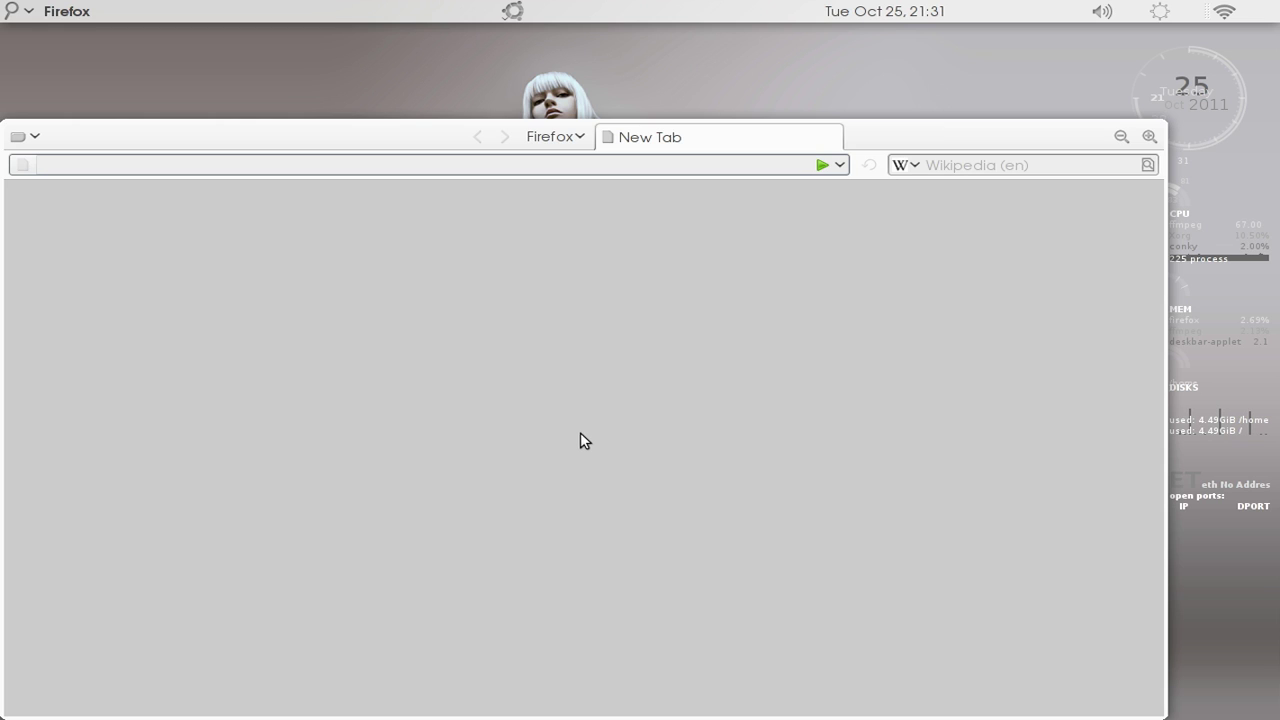
{"action": "left_click", "coordinate": [24, 137]}
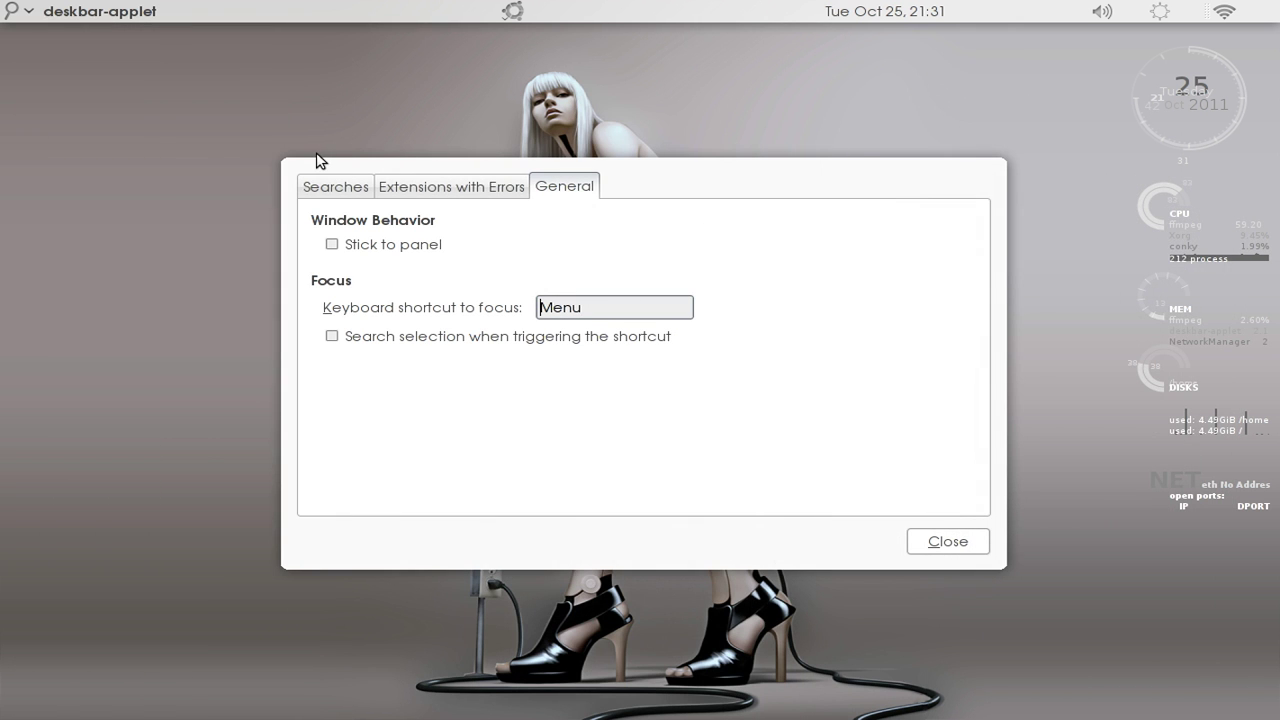
- Search Deskbar for 'test' and look it up in the Dictionary
{"action": "key", "text": "Menu"}
{"action": "type", "text": "fui"}
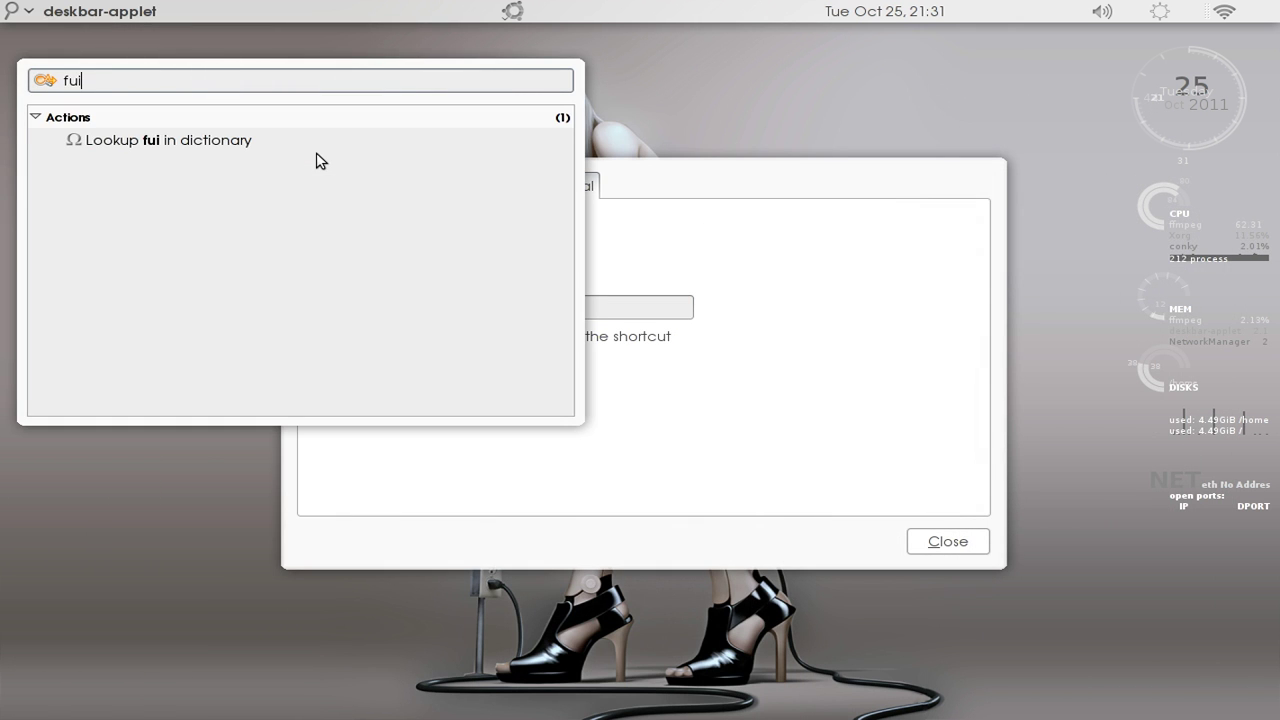
{"action": "key", "text": "BackSpace"}
{"action": "key", "text": "BackSpace"}
{"action": "key", "text": "BackSpace"}
{"action": "type", "text": "est"}
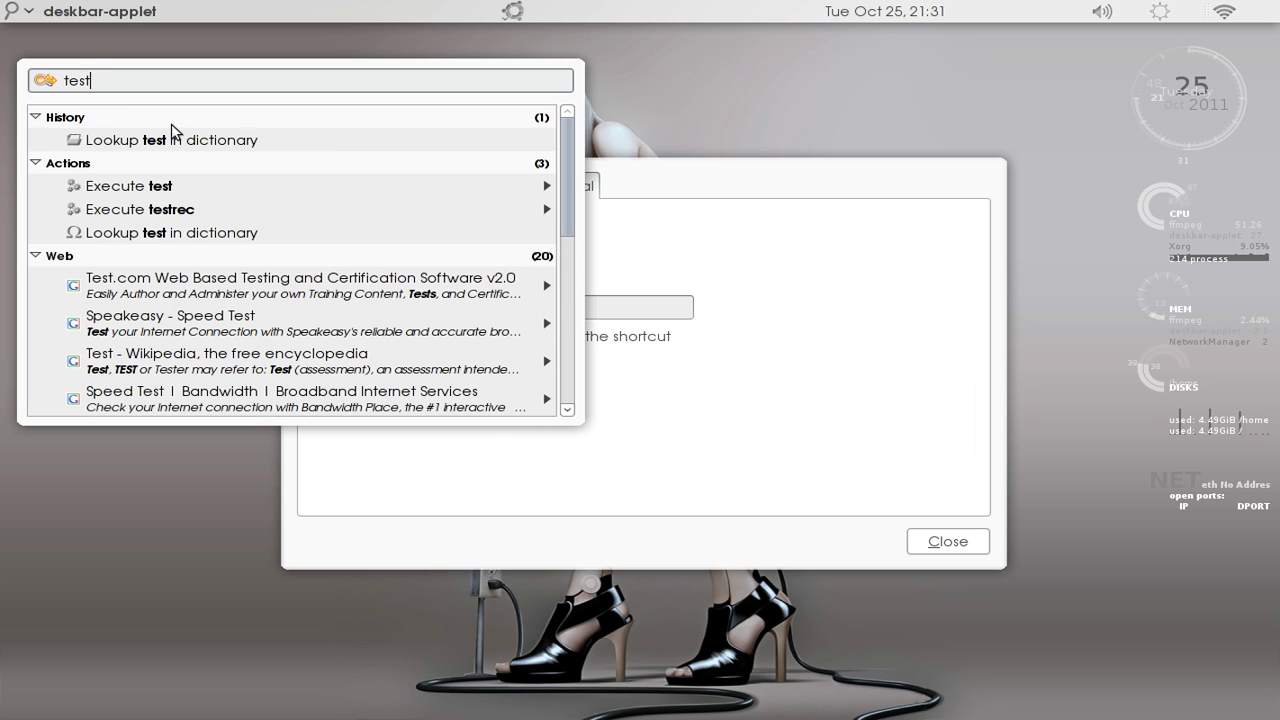
{"action": "left_click", "coordinate": [201, 233]}
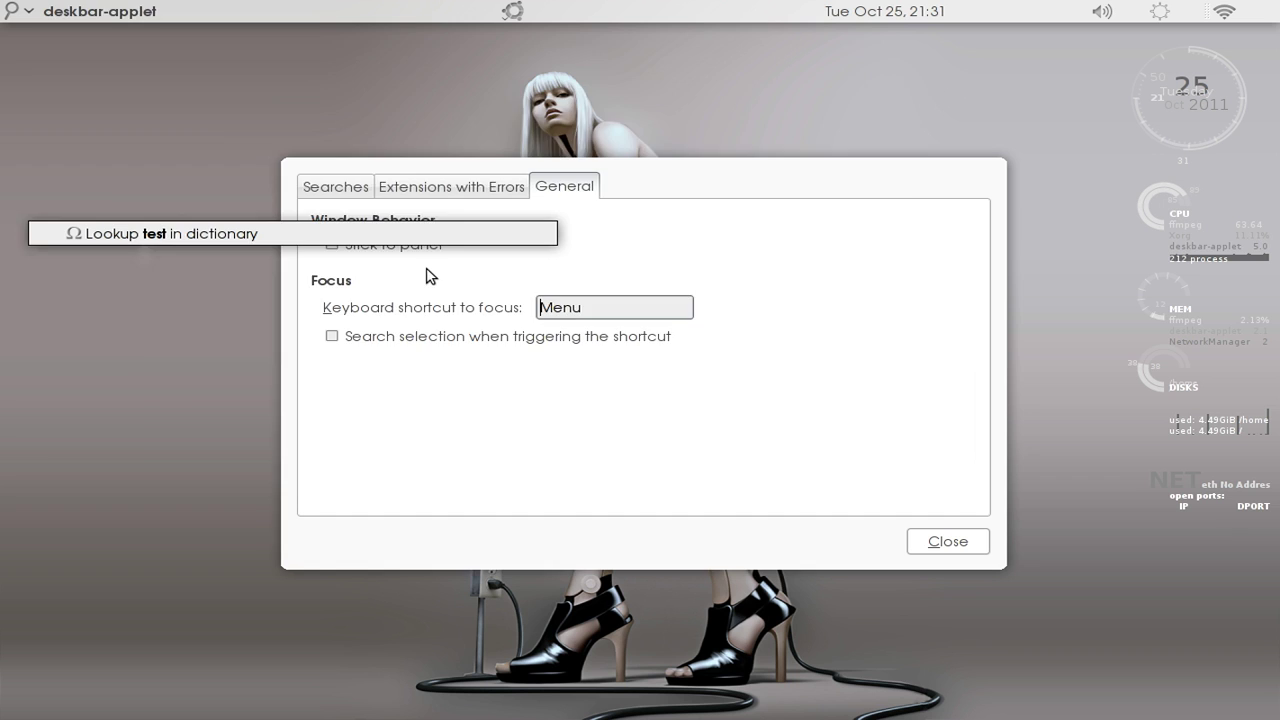
- Read the definition of 'test', then close Dictionary and the Deskbar preferences
{"action": "scroll", "coordinate": [463, 261], "scroll_direction": "down", "scroll_amount": 1}
{"action": "scroll", "coordinate": [463, 261], "scroll_direction": "down", "scroll_amount": 5}
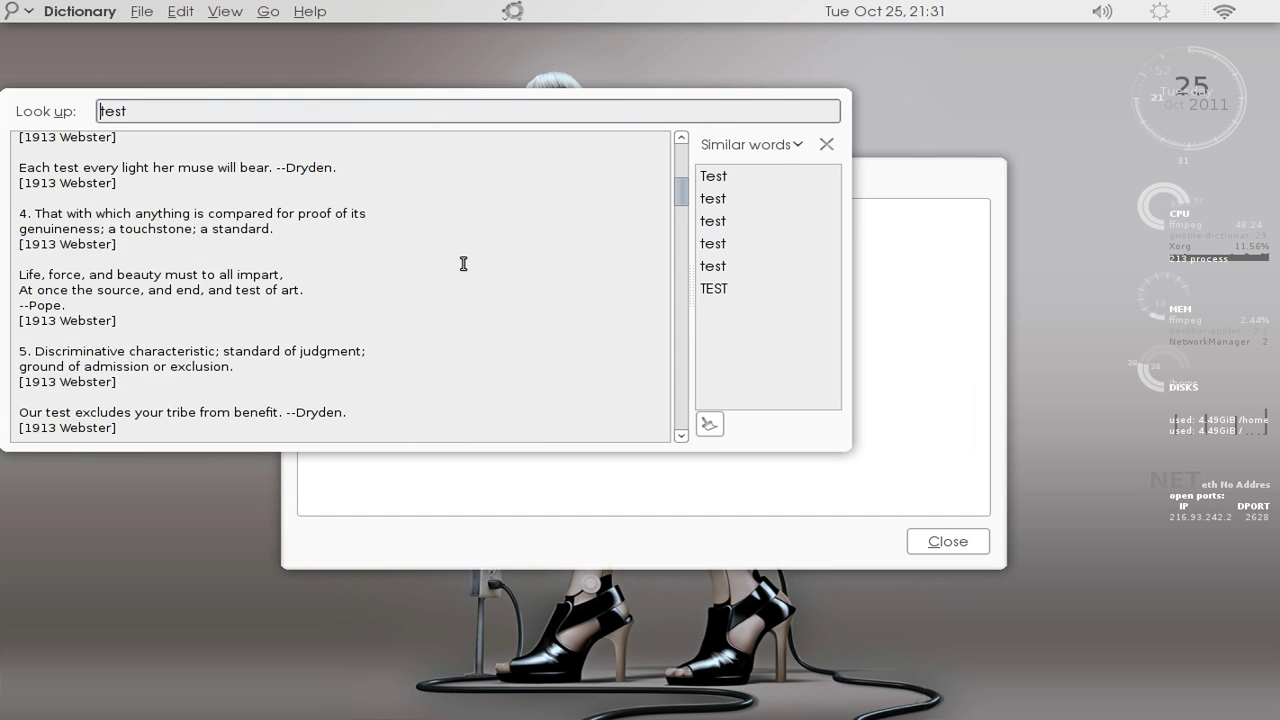
{"action": "scroll", "coordinate": [463, 261], "scroll_direction": "down", "scroll_amount": 3}
{"action": "scroll", "coordinate": [463, 261], "scroll_direction": "up", "scroll_amount": 4}
{"action": "scroll", "coordinate": [449, 321], "scroll_direction": "up", "scroll_amount": 5}
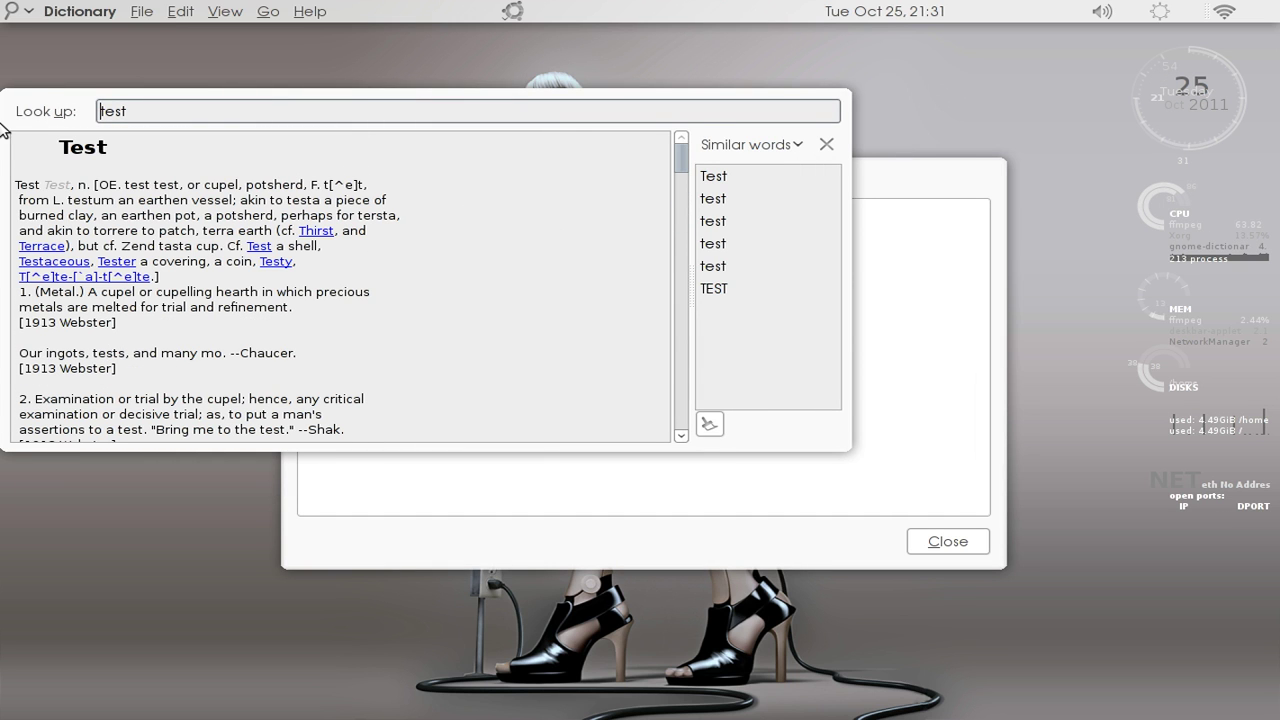
{"action": "left_click", "coordinate": [18, 91]}
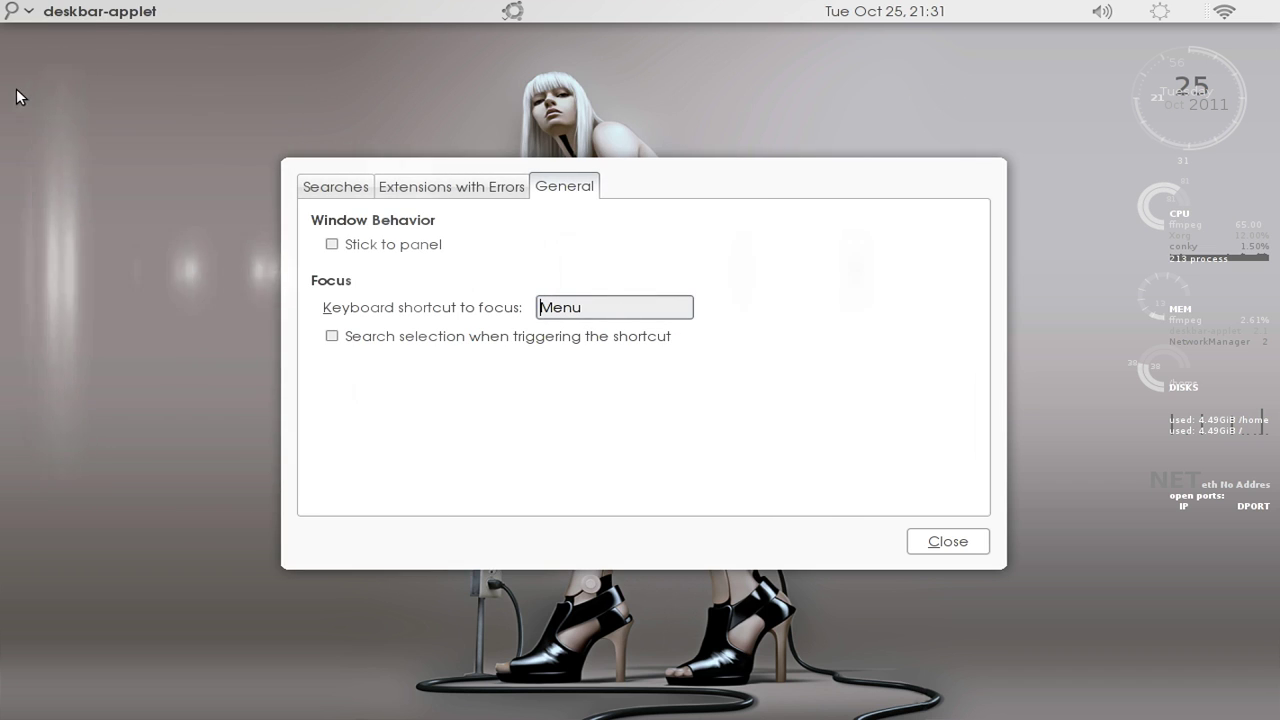
{"action": "left_click", "coordinate": [984, 541]}
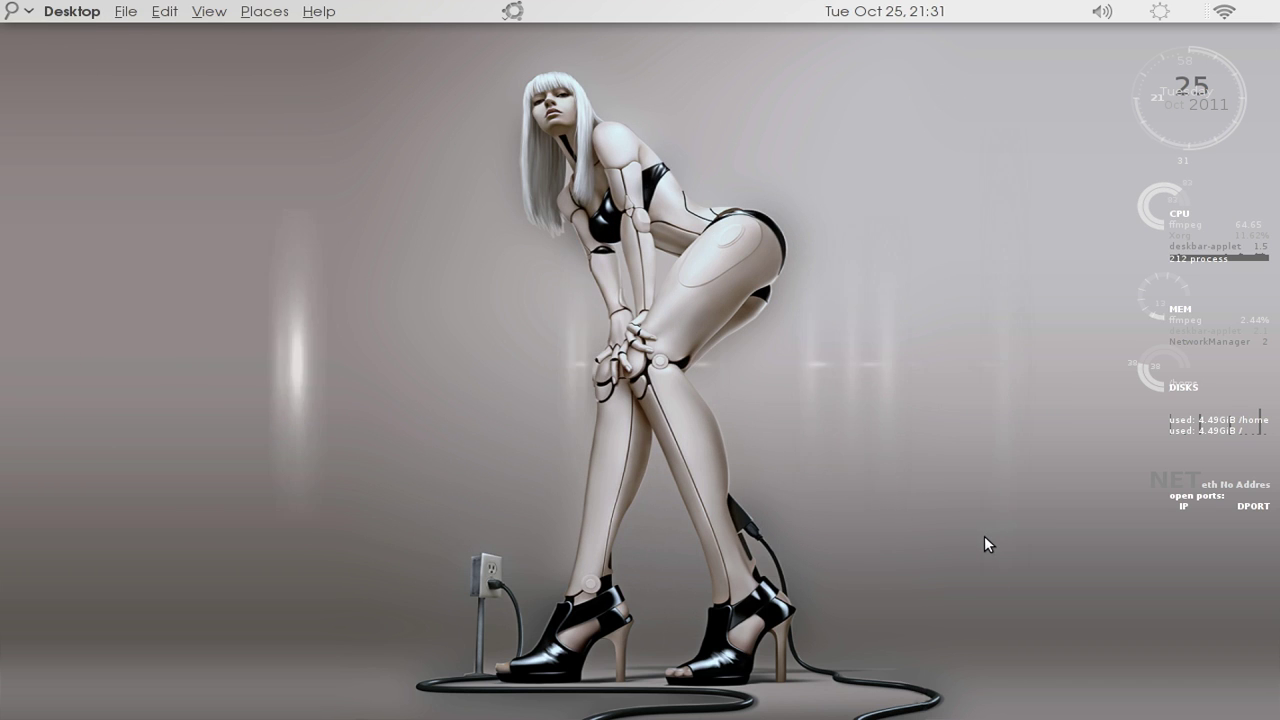
{"action": "left_click", "coordinate": [12, 12]}
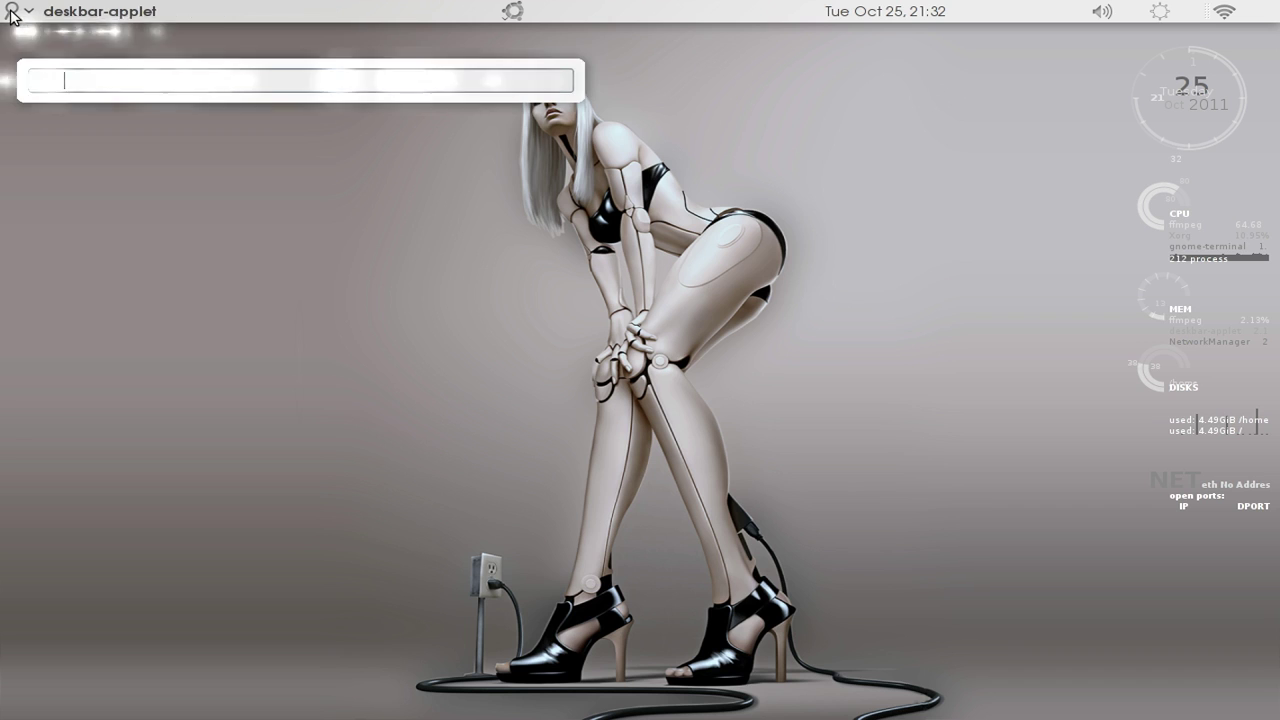
{"action": "left_click", "coordinate": [117, 244]}
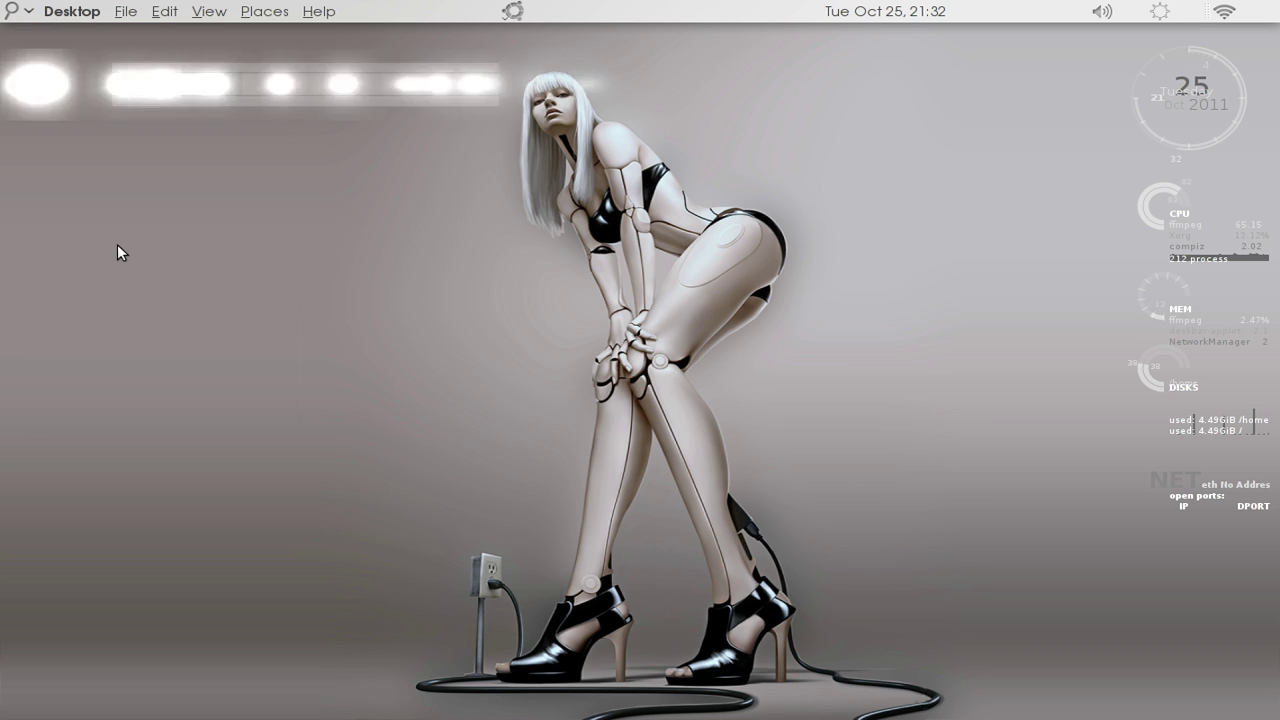
{"action": "key", "text": "alt+F3"}
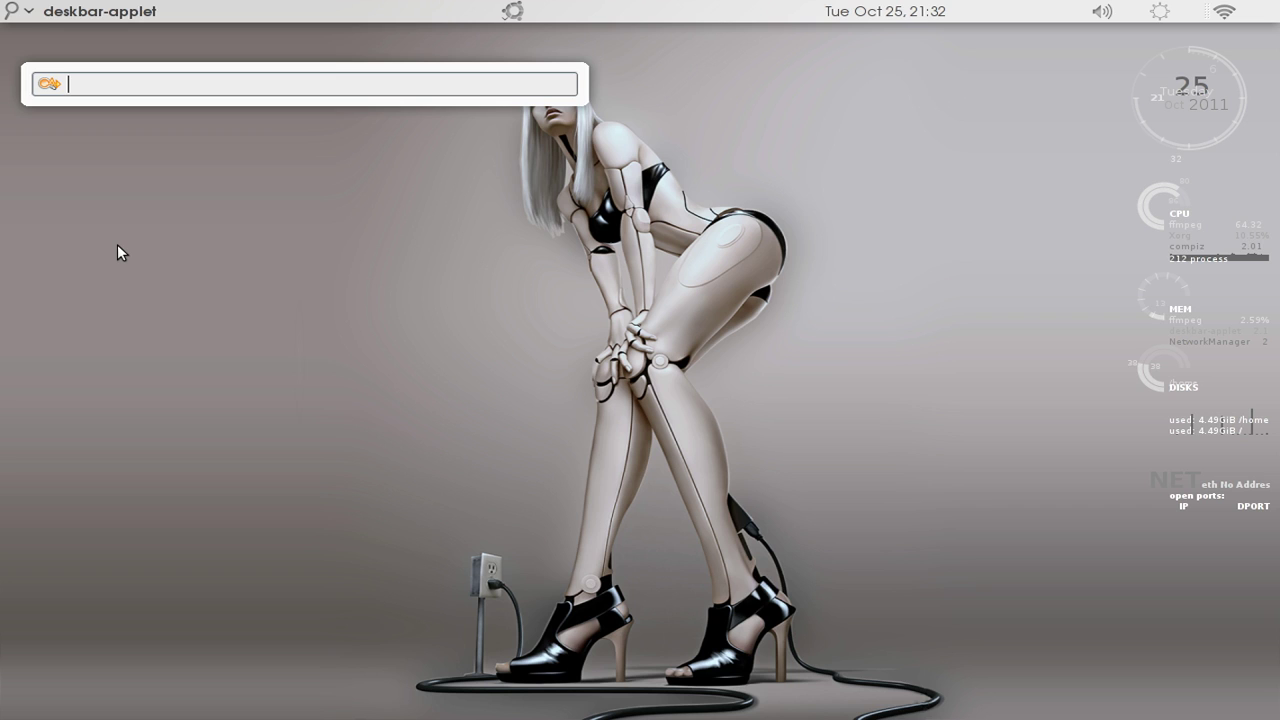
{"action": "left_click", "coordinate": [40, 60]}
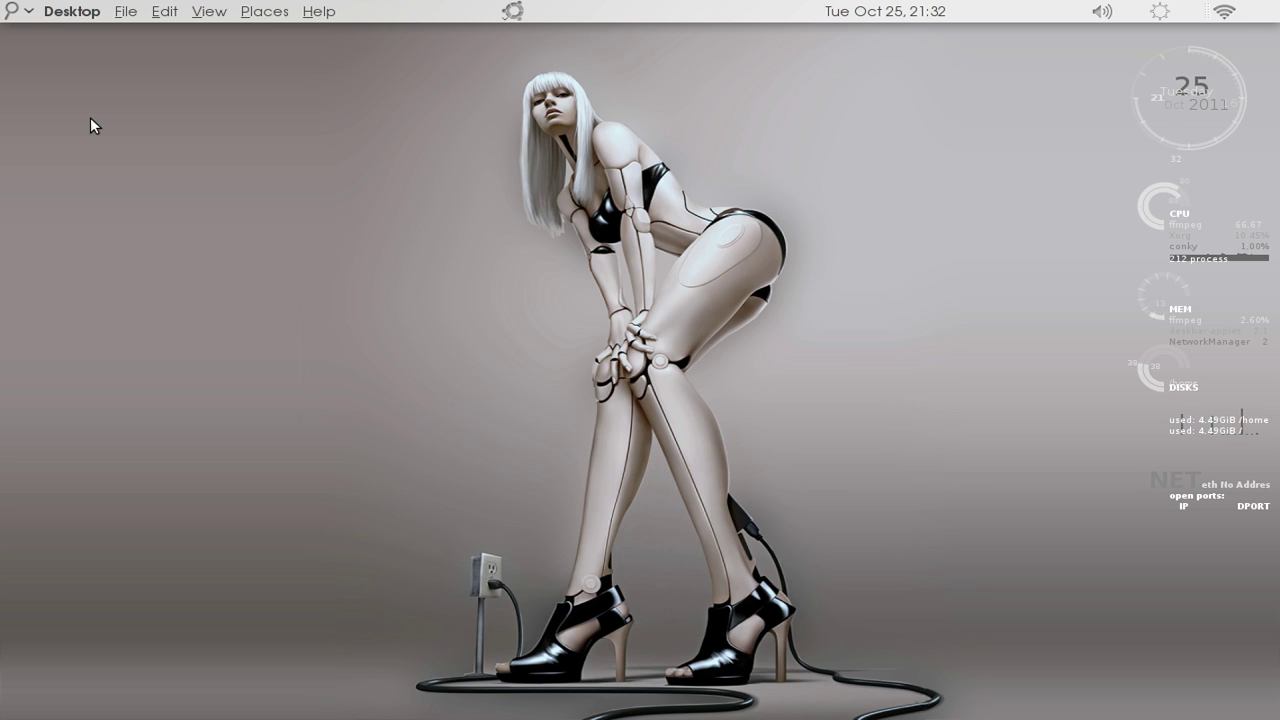
- Reopen Deskbar preferences and select the Web extension in the Searches list
{"action": "right_click", "coordinate": [8, 14]}
{"action": "left_click", "coordinate": [43, 58]}
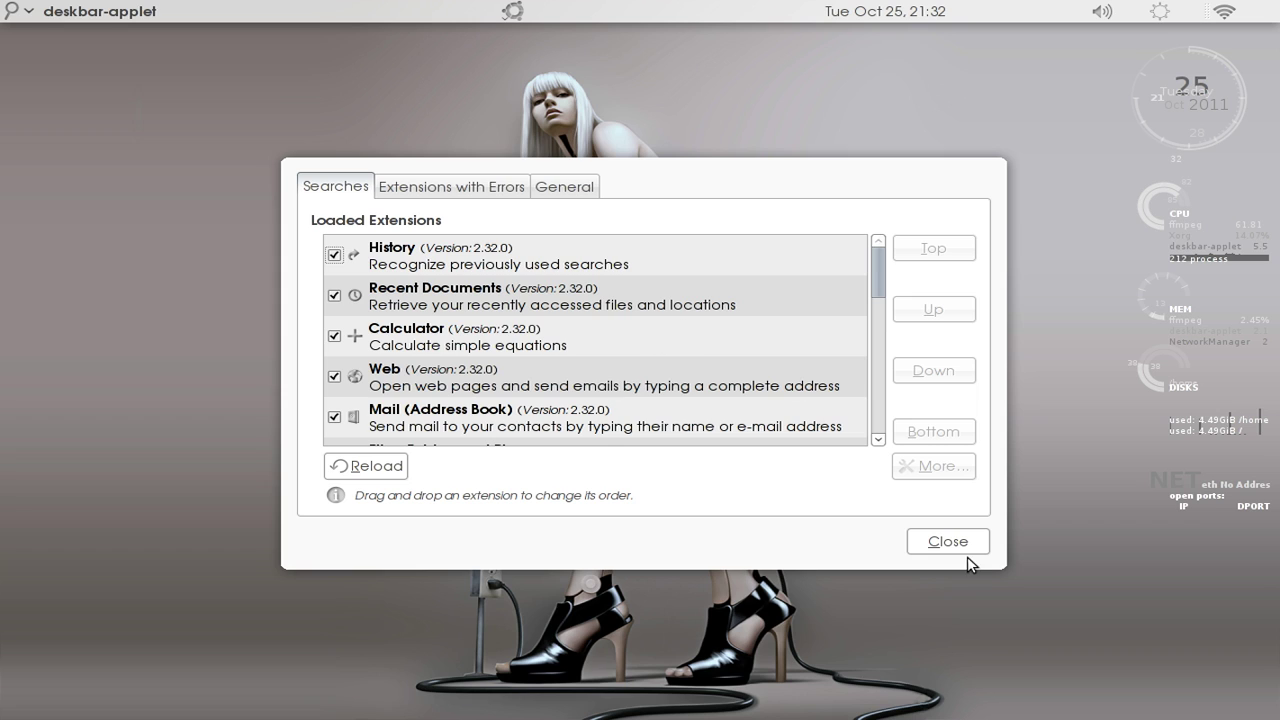
{"action": "left_click", "coordinate": [642, 364]}
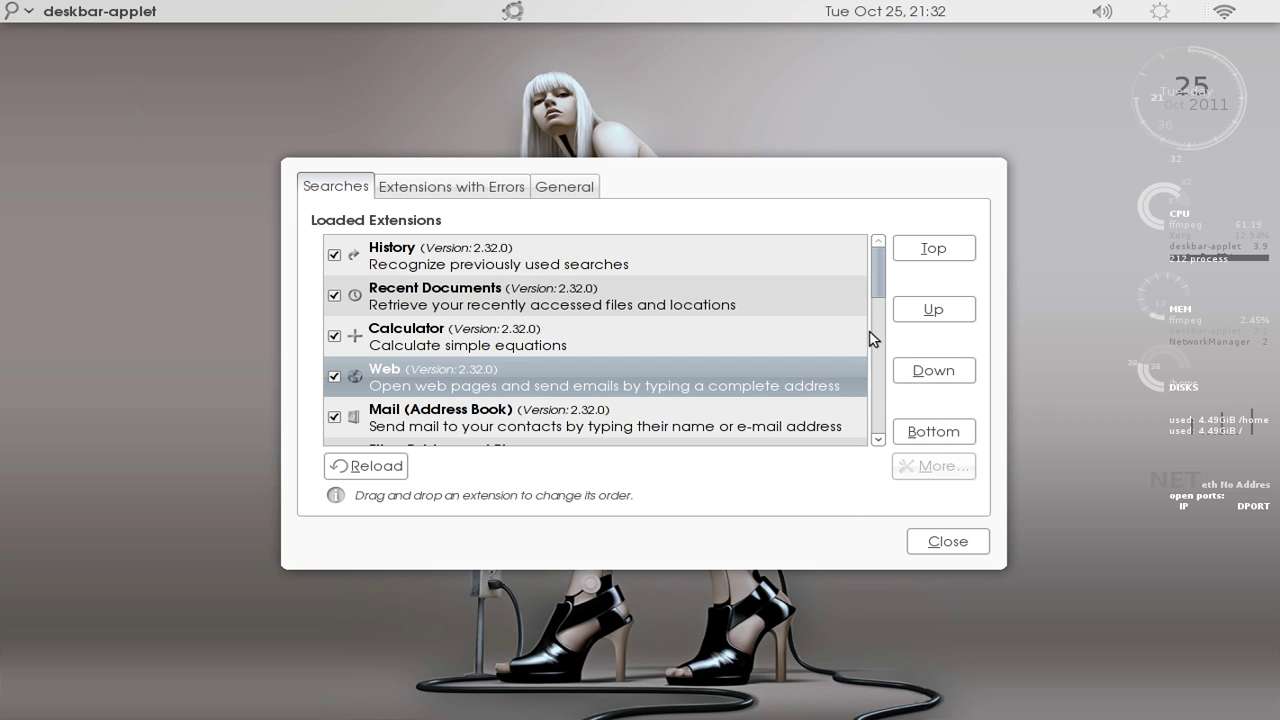
{"action": "scroll", "coordinate": [881, 292], "scroll_direction": "down", "scroll_amount": 1}
{"action": "left_click_drag", "start_coordinate": [881, 298], "coordinate": [897, 366]}
- Keep English as the result language in Google Search's settings
{"action": "left_click", "coordinate": [580, 333]}
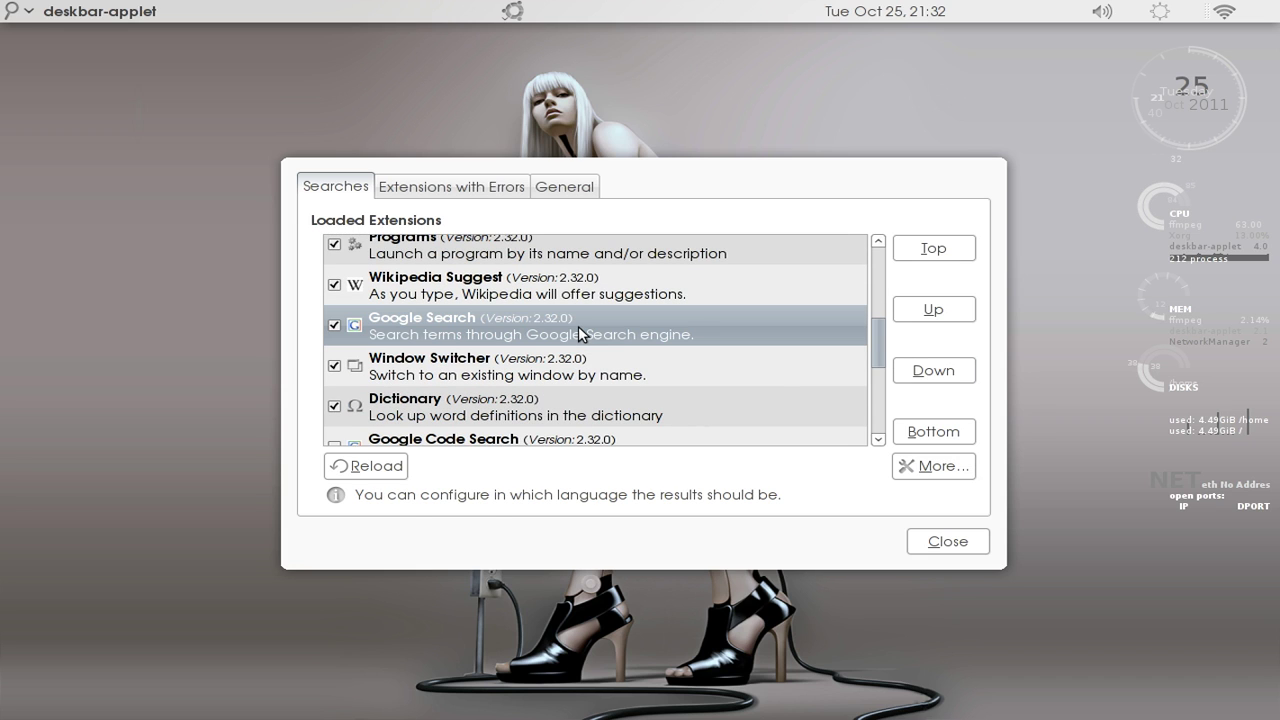
{"action": "left_click", "coordinate": [912, 478]}
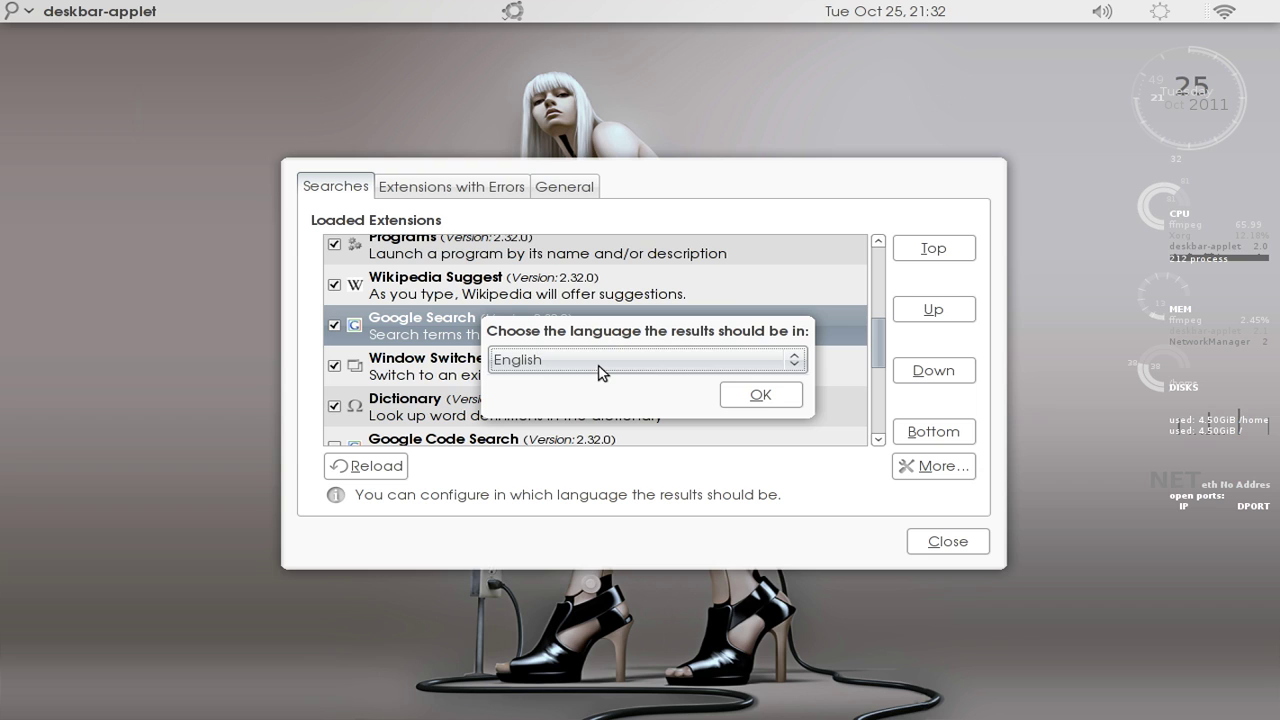
{"action": "left_click", "coordinate": [540, 364]}
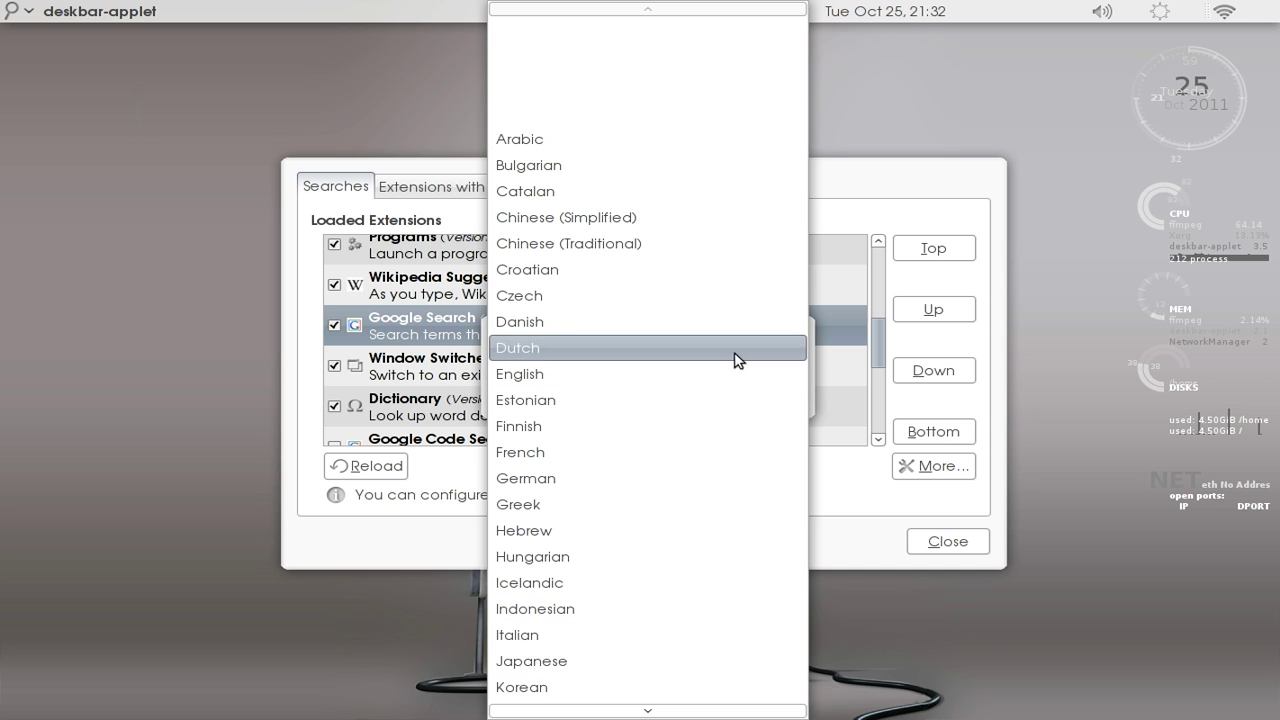
{"action": "left_click", "coordinate": [880, 508]}
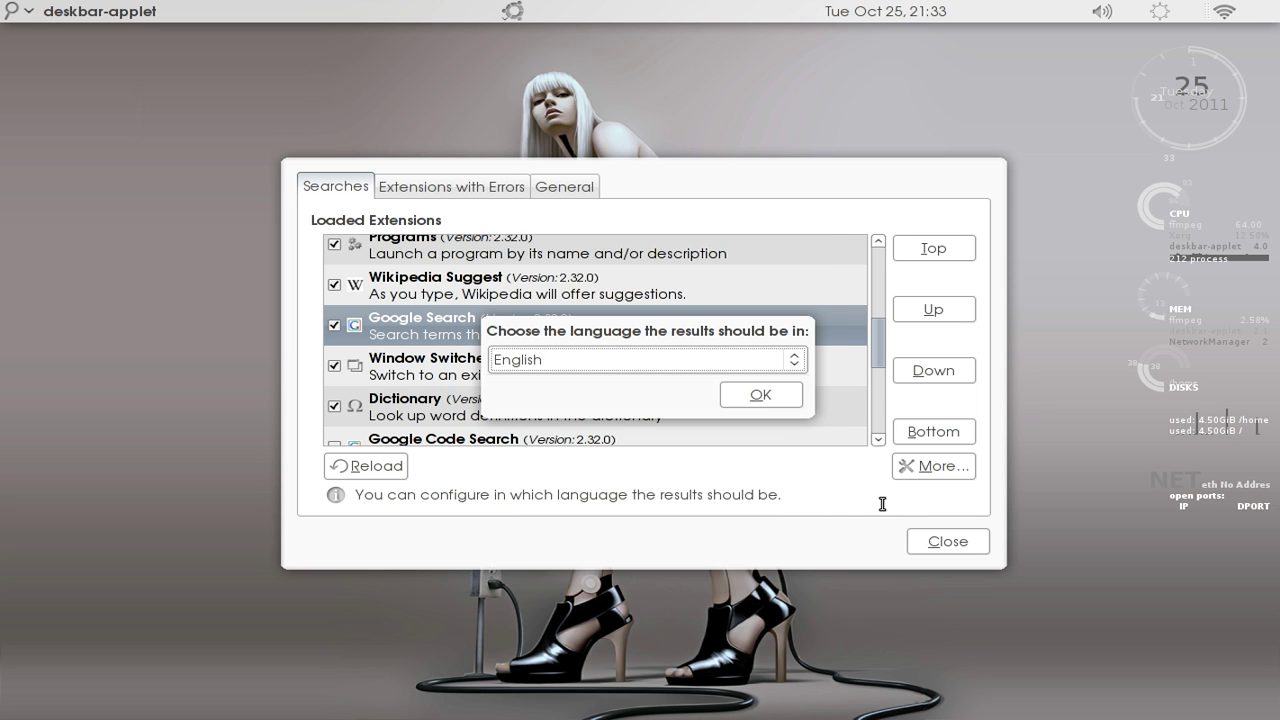
- Confirm English for Google Search, then select the Dictionary extension
{"action": "left_click", "coordinate": [770, 395]}
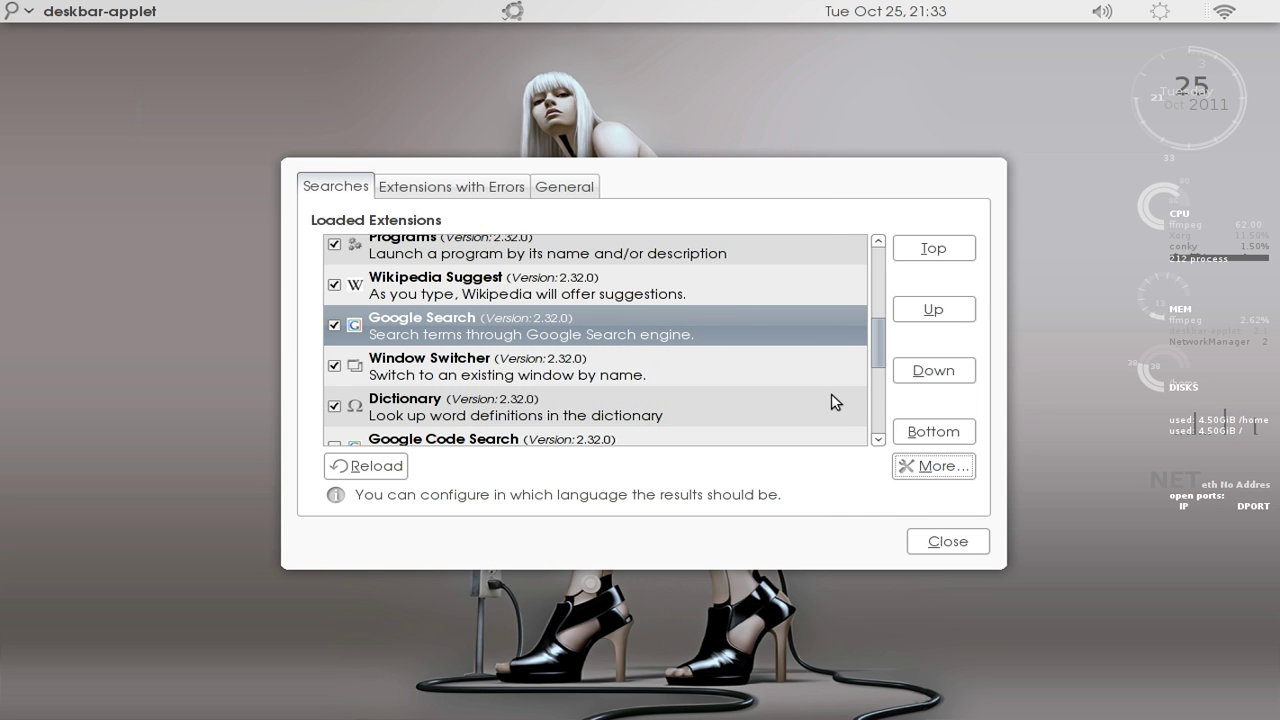
{"action": "scroll", "coordinate": [583, 365], "scroll_direction": "down", "scroll_amount": 1}
{"action": "left_click", "coordinate": [577, 363]}
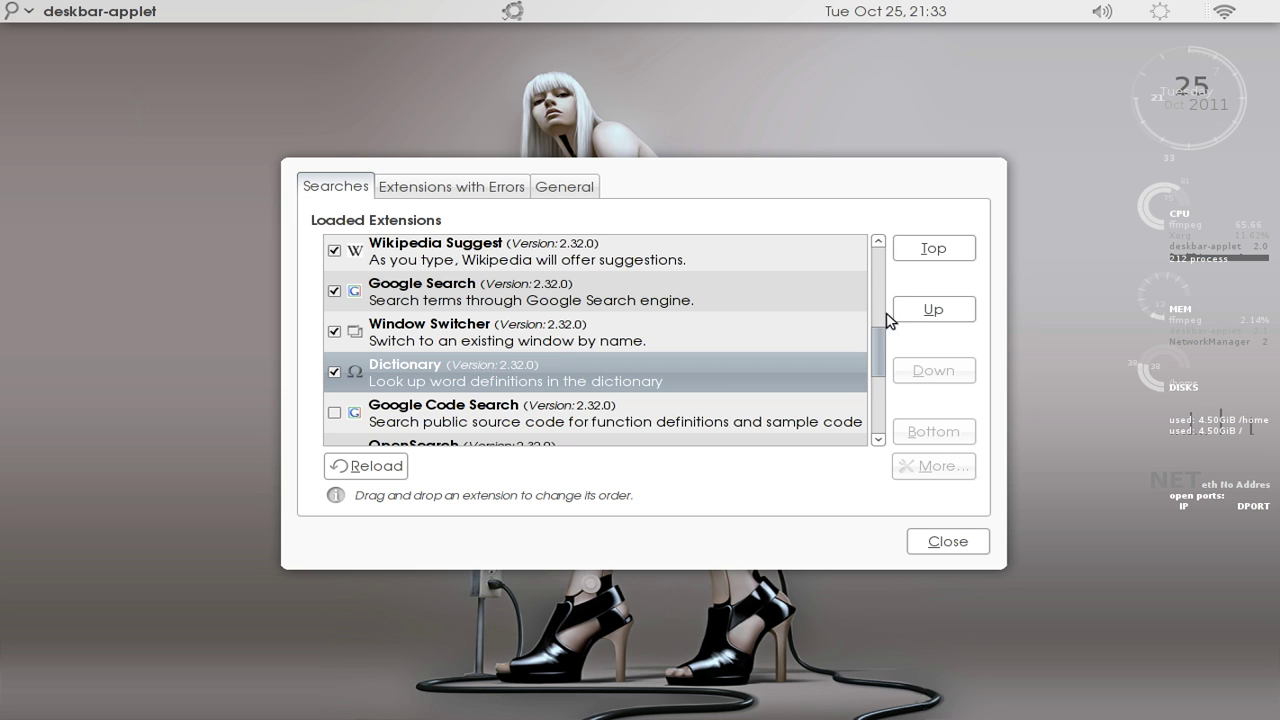
{"action": "mouse_move", "coordinate": [880, 350]}
{"action": "left_mouse_down"}
{"action": "mouse_move", "coordinate": [874, 315]}
{"action": "mouse_move", "coordinate": [665, 350]}
{"action": "left_mouse_up"}
- Open Wikipedia Suggest's language chooser and close it without changing the language
{"action": "left_click", "coordinate": [600, 392]}
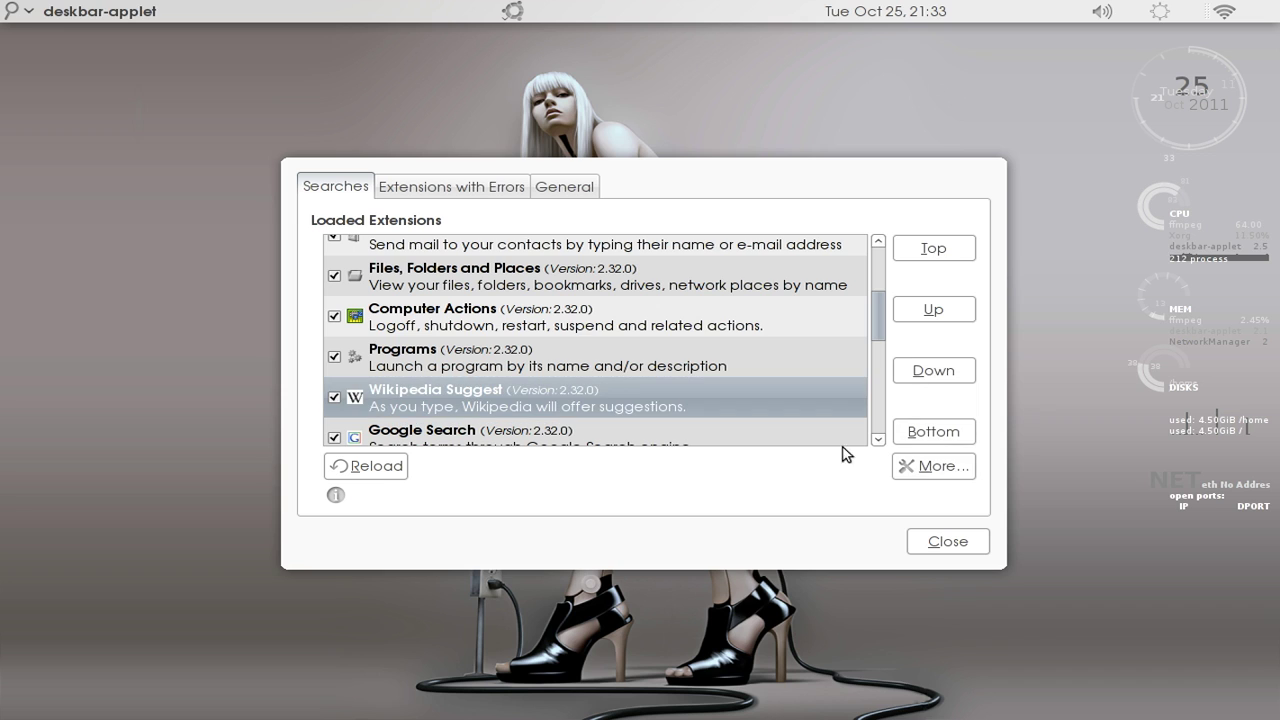
{"action": "left_click", "coordinate": [930, 470]}
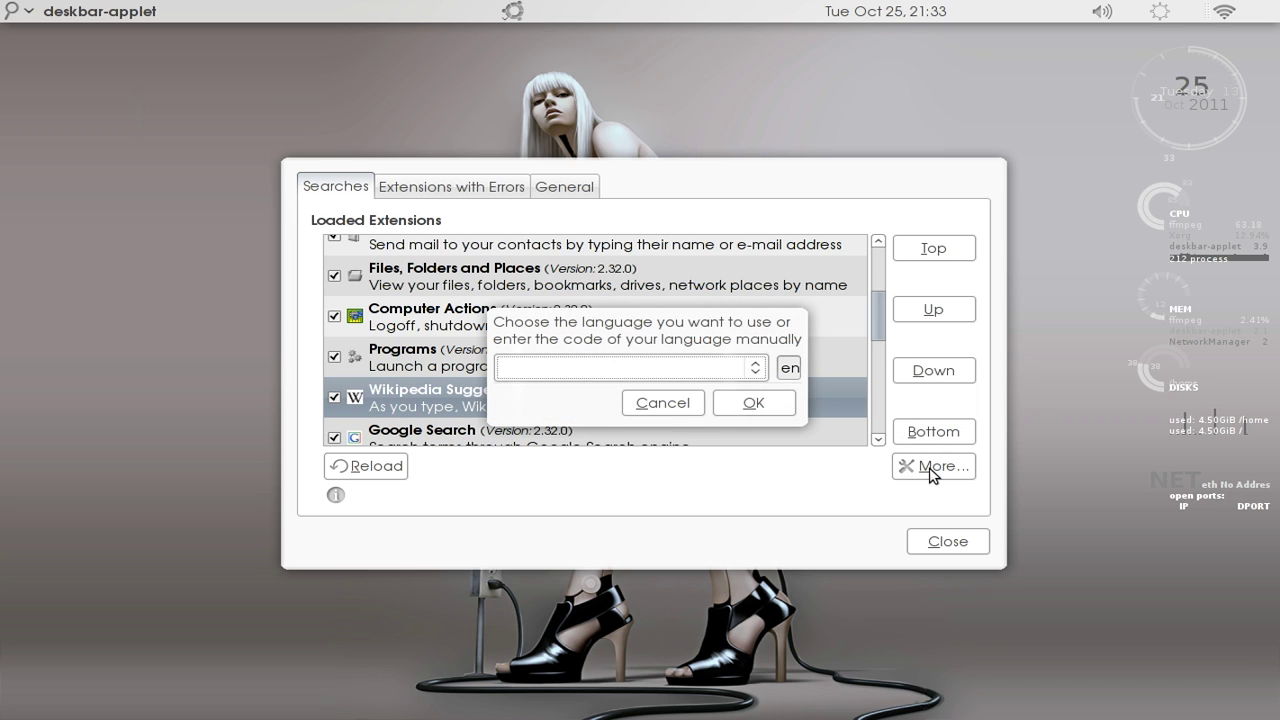
{"action": "left_click", "coordinate": [756, 364]}
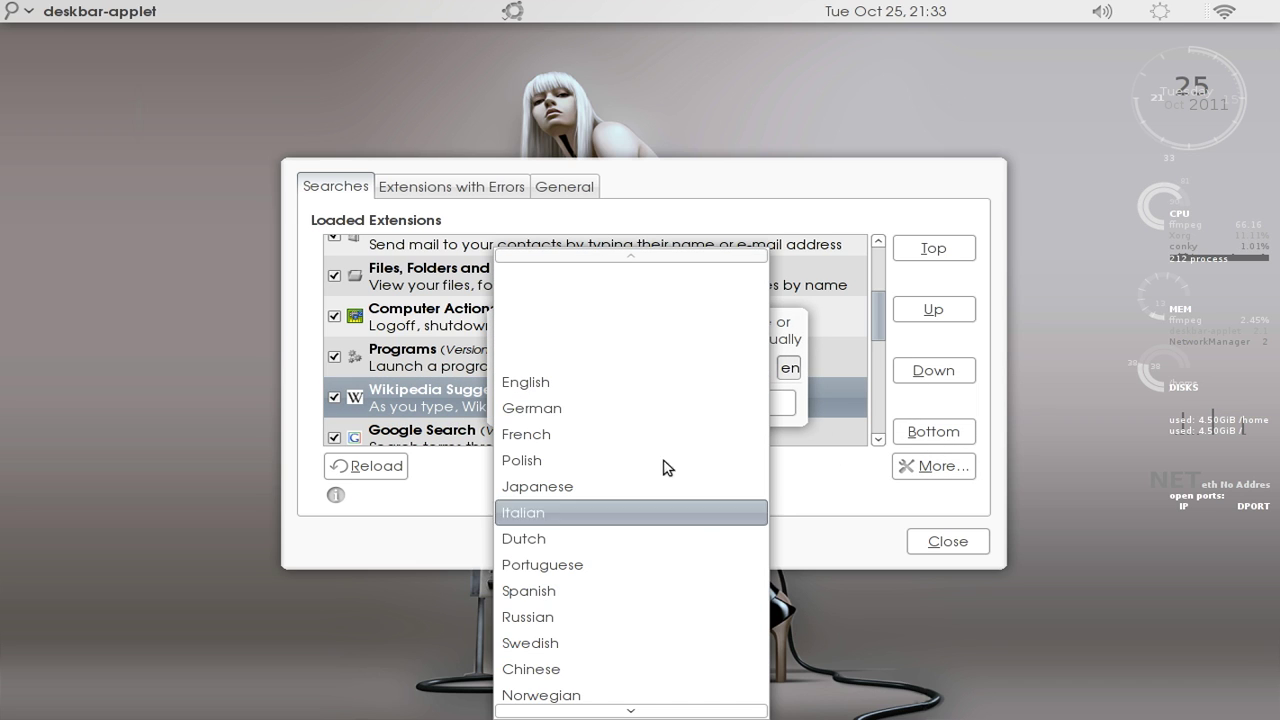
{"action": "left_click", "coordinate": [802, 398]}
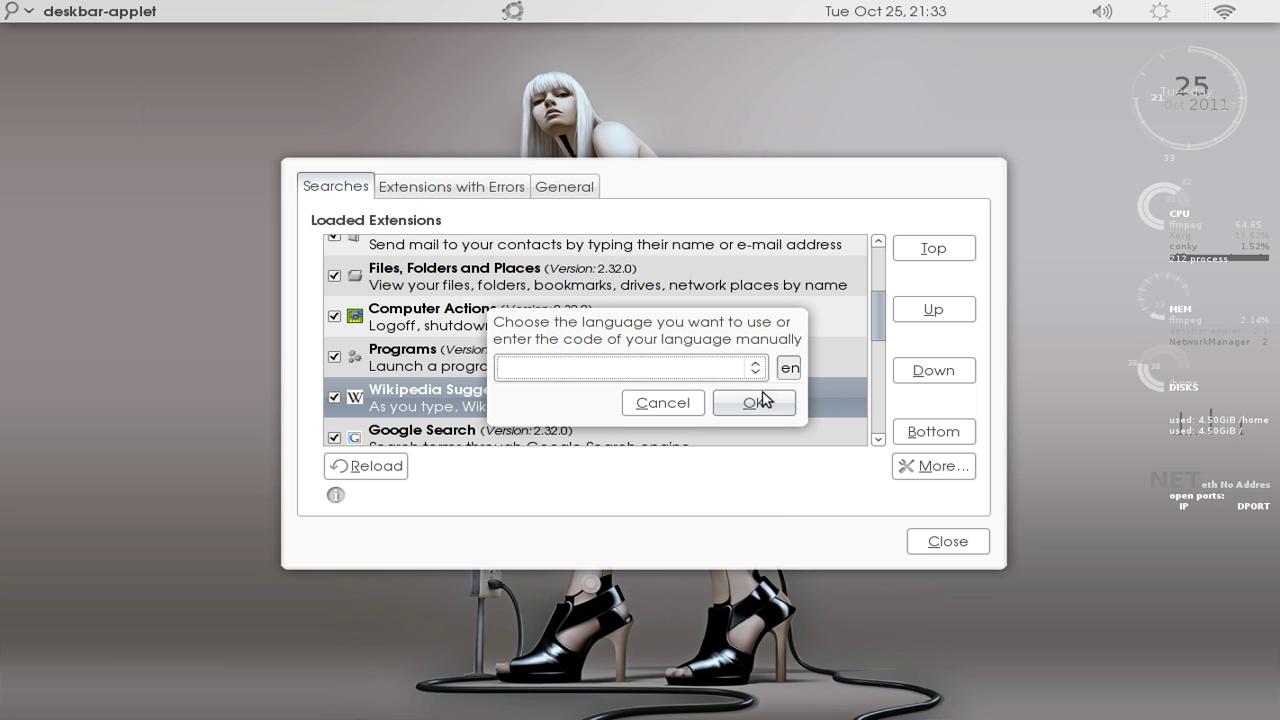
{"action": "left_click", "coordinate": [674, 404]}
- Select in turn the Calculator, Recent Documents, History, Web and Mail (Address Book) extensions
{"action": "scroll", "coordinate": [545, 400], "scroll_direction": "up", "scroll_amount": 3}
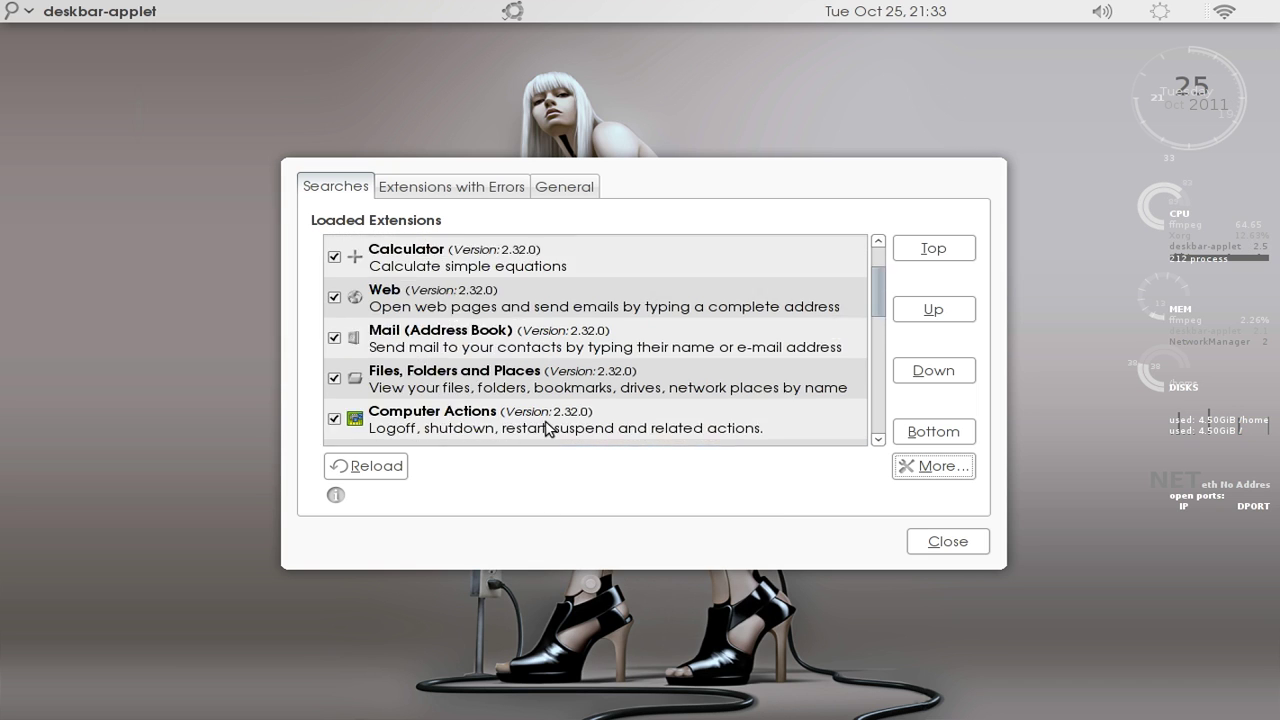
{"action": "scroll", "coordinate": [535, 390], "scroll_direction": "up", "scroll_amount": 2}
{"action": "scroll", "coordinate": [480, 378], "scroll_direction": "up", "scroll_amount": 1}
{"action": "left_click", "coordinate": [430, 338]}
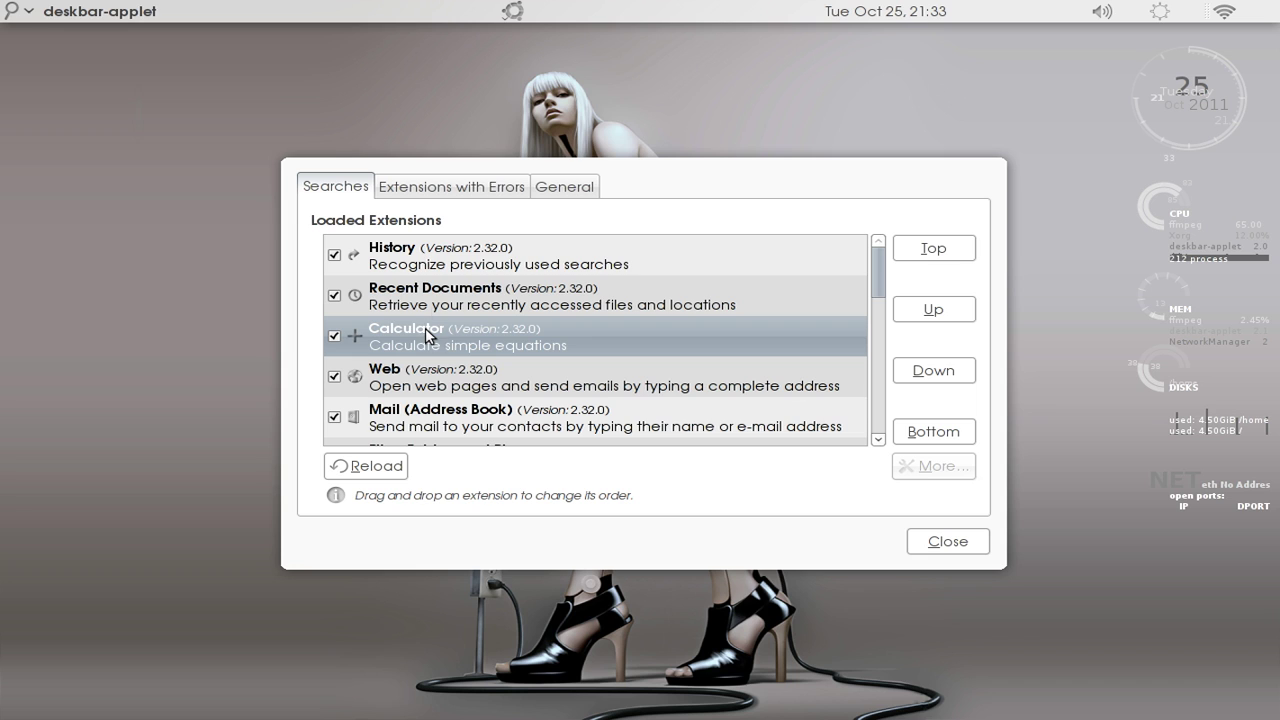
{"action": "left_click", "coordinate": [435, 296]}
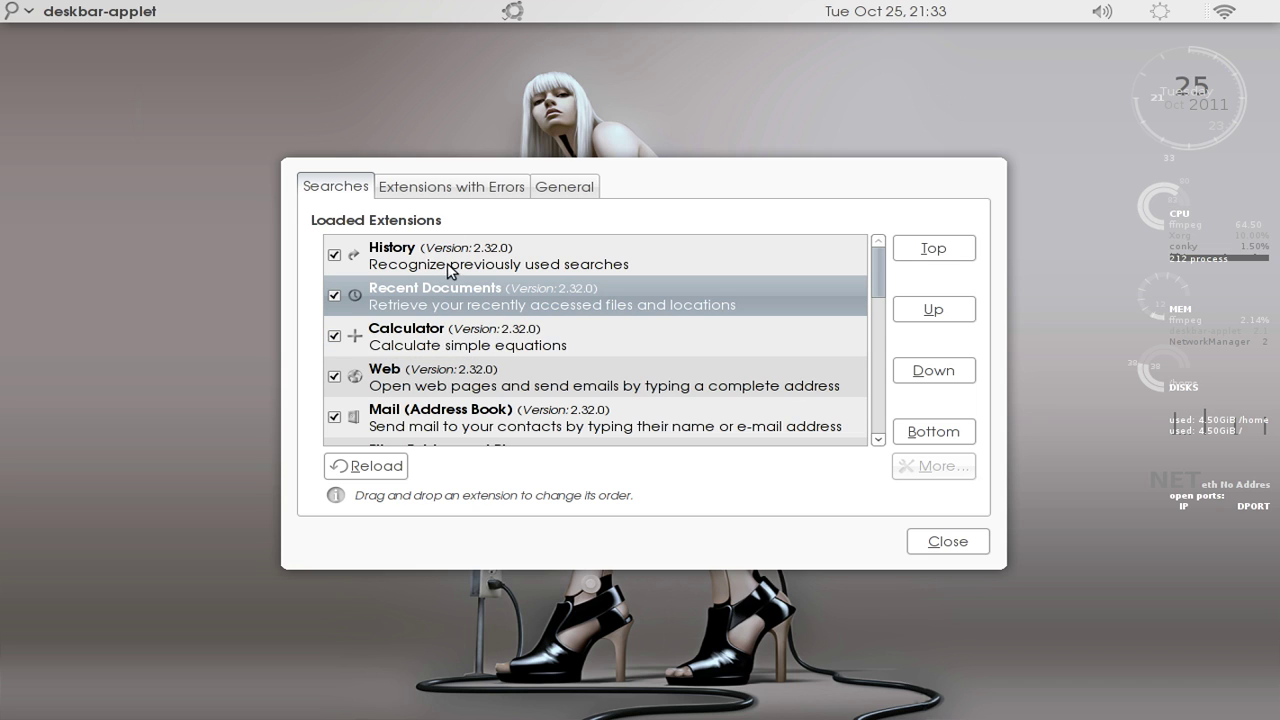
{"action": "left_click", "coordinate": [450, 268]}
{"action": "left_click", "coordinate": [430, 338]}
{"action": "left_click", "coordinate": [428, 380]}
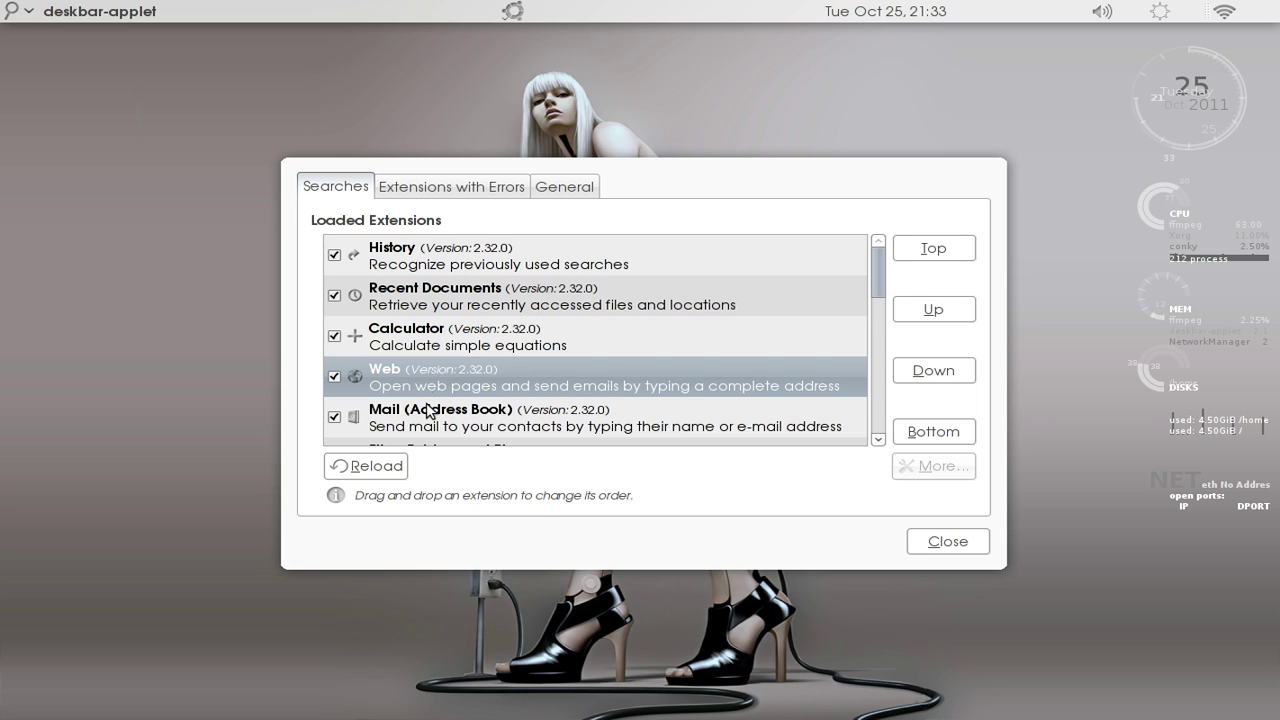
{"action": "left_click", "coordinate": [430, 404]}
- Select in turn Files, Folders and Places, Programs, Wikipedia Suggest, Google Search and Window Switcher
{"action": "scroll", "coordinate": [433, 402], "scroll_direction": "down", "scroll_amount": 3}
{"action": "left_click", "coordinate": [438, 366]}
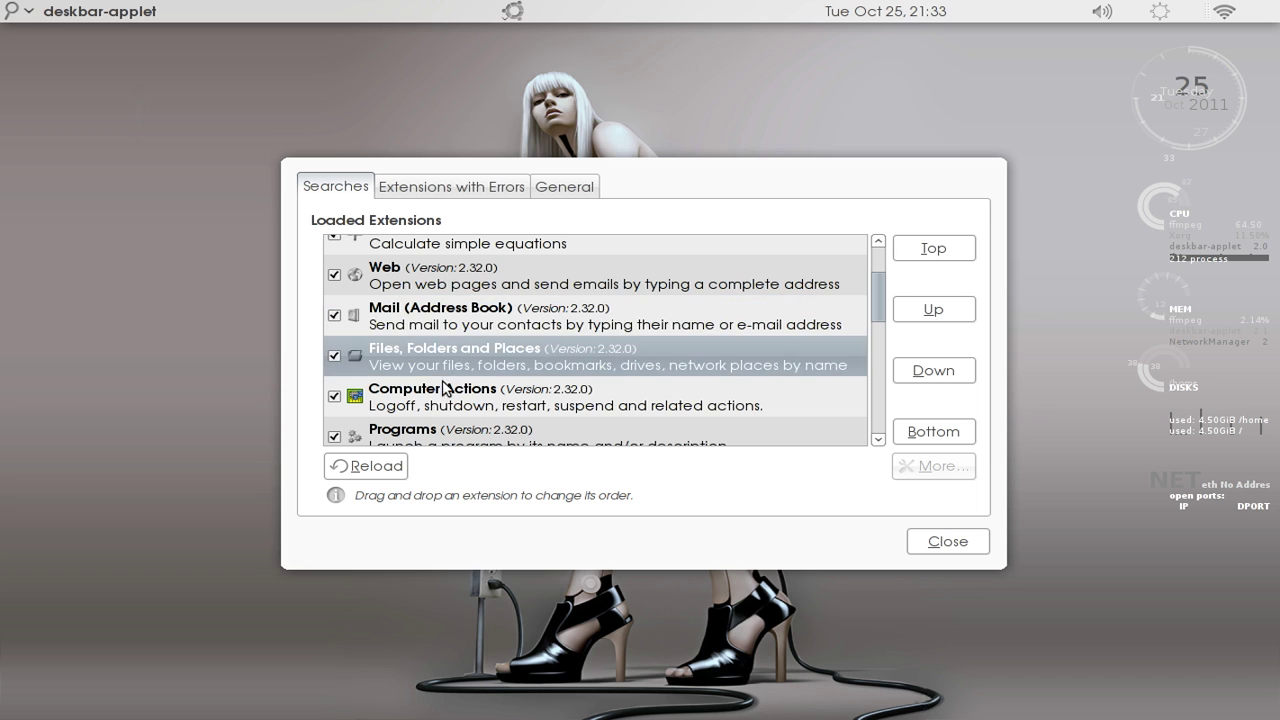
{"action": "scroll", "coordinate": [452, 438], "scroll_direction": "down", "scroll_amount": 2}
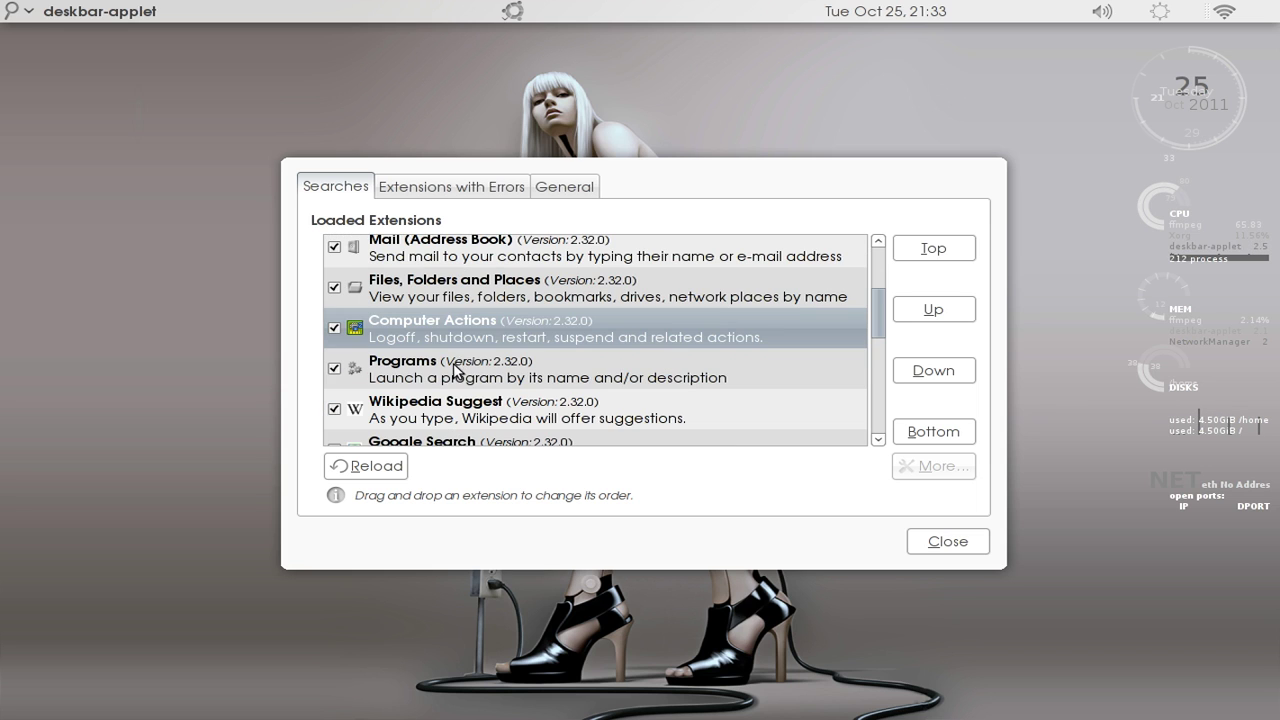
{"action": "left_click", "coordinate": [453, 363]}
{"action": "left_click", "coordinate": [455, 414]}
{"action": "scroll", "coordinate": [455, 414], "scroll_direction": "down", "scroll_amount": 3}
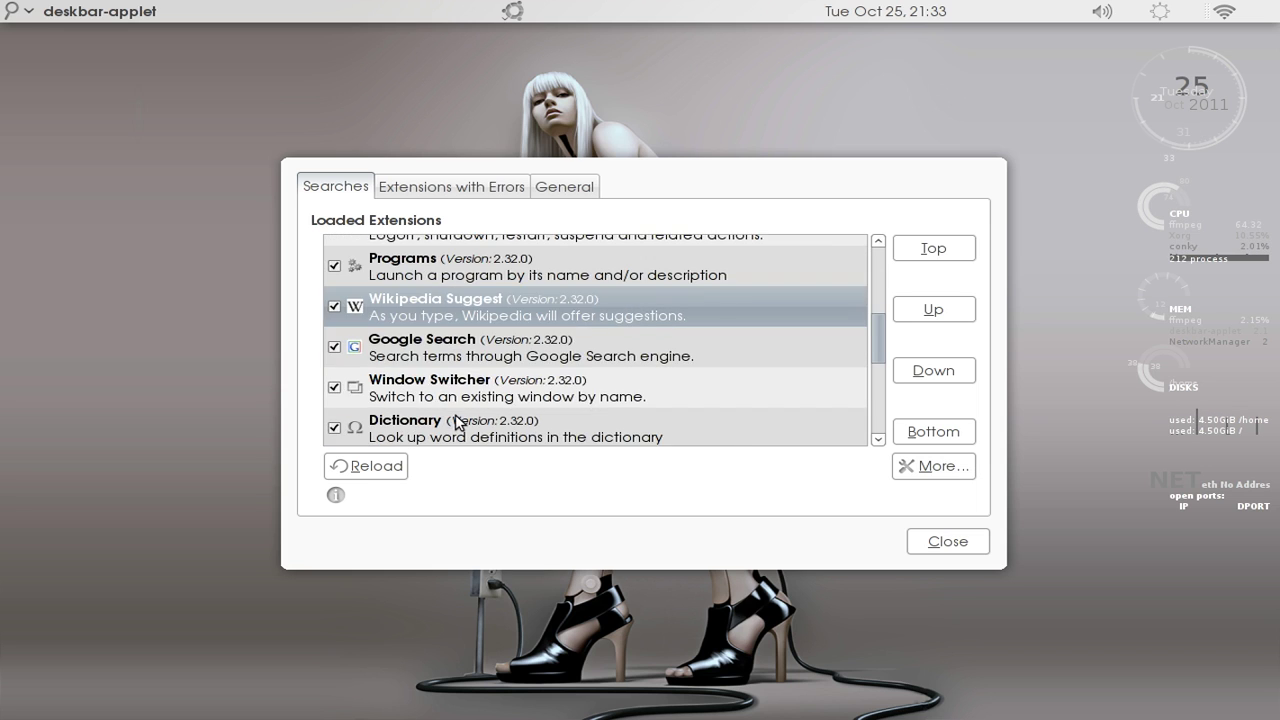
{"action": "left_click", "coordinate": [448, 360]}
{"action": "left_click", "coordinate": [455, 399]}
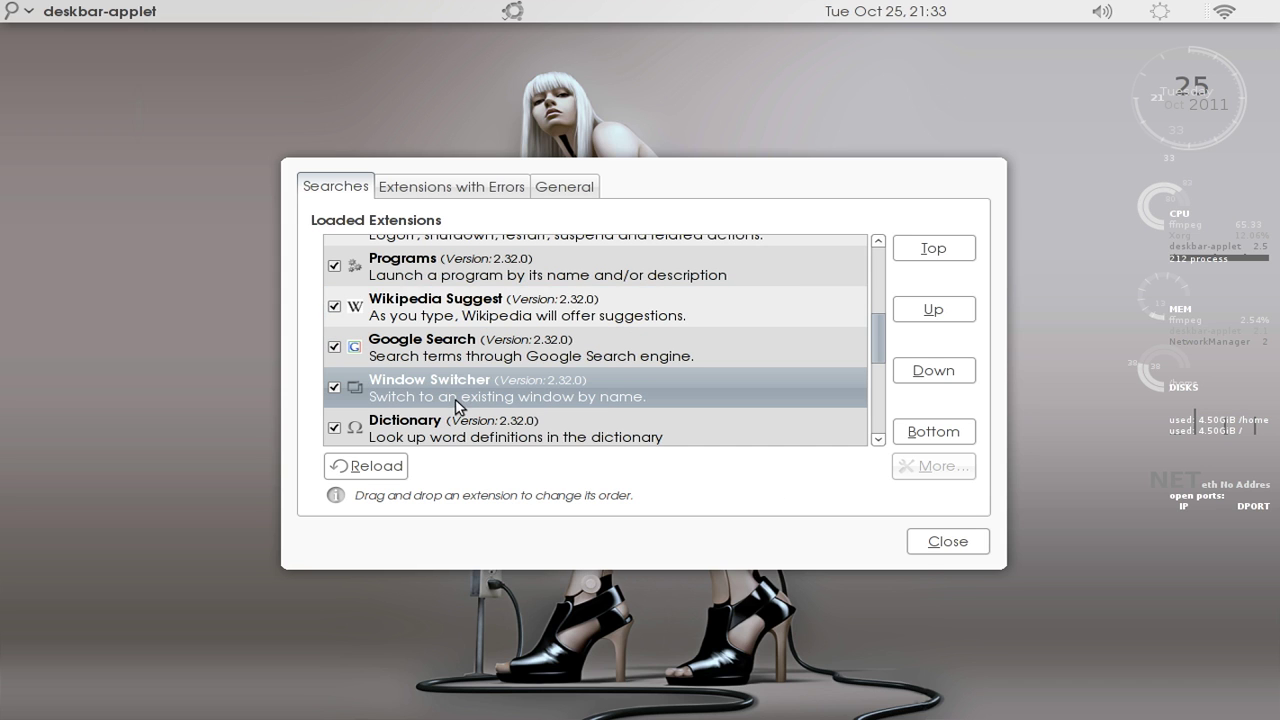
{"action": "left_click", "coordinate": [965, 542]}
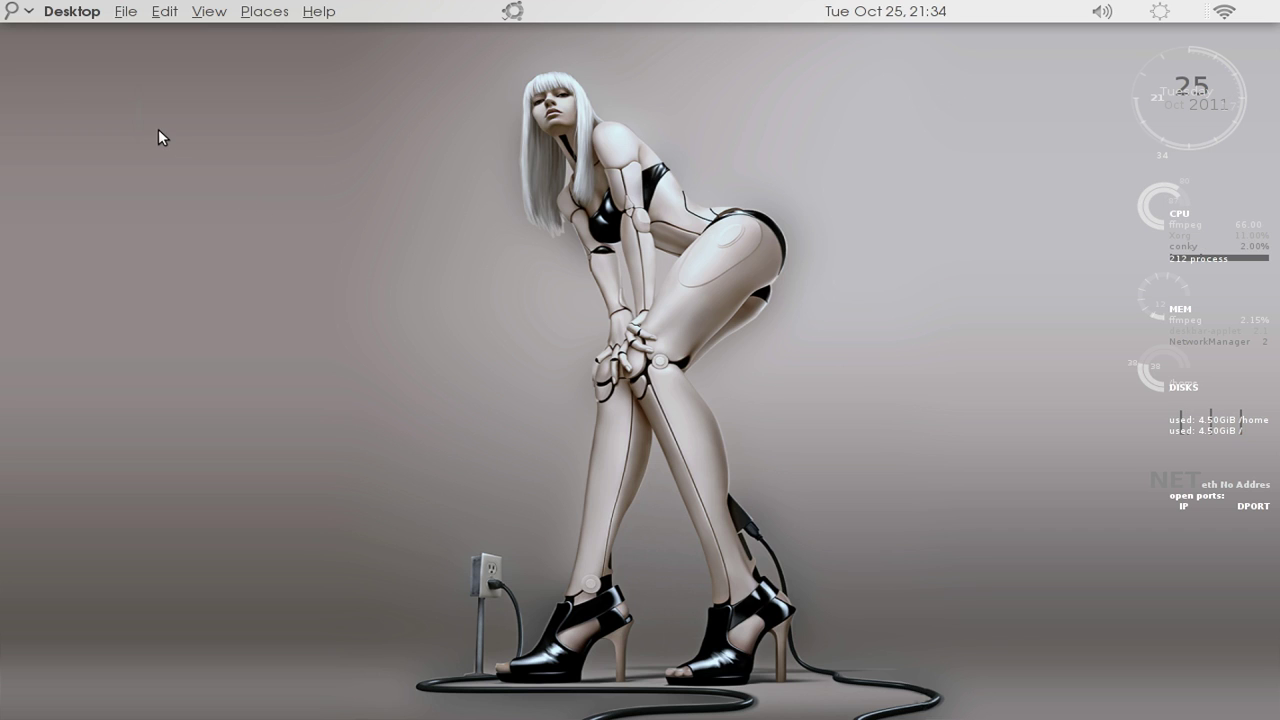
{"action": "left_click", "coordinate": [10, 11]}
{"action": "mouse_move", "coordinate": [11, 11]}
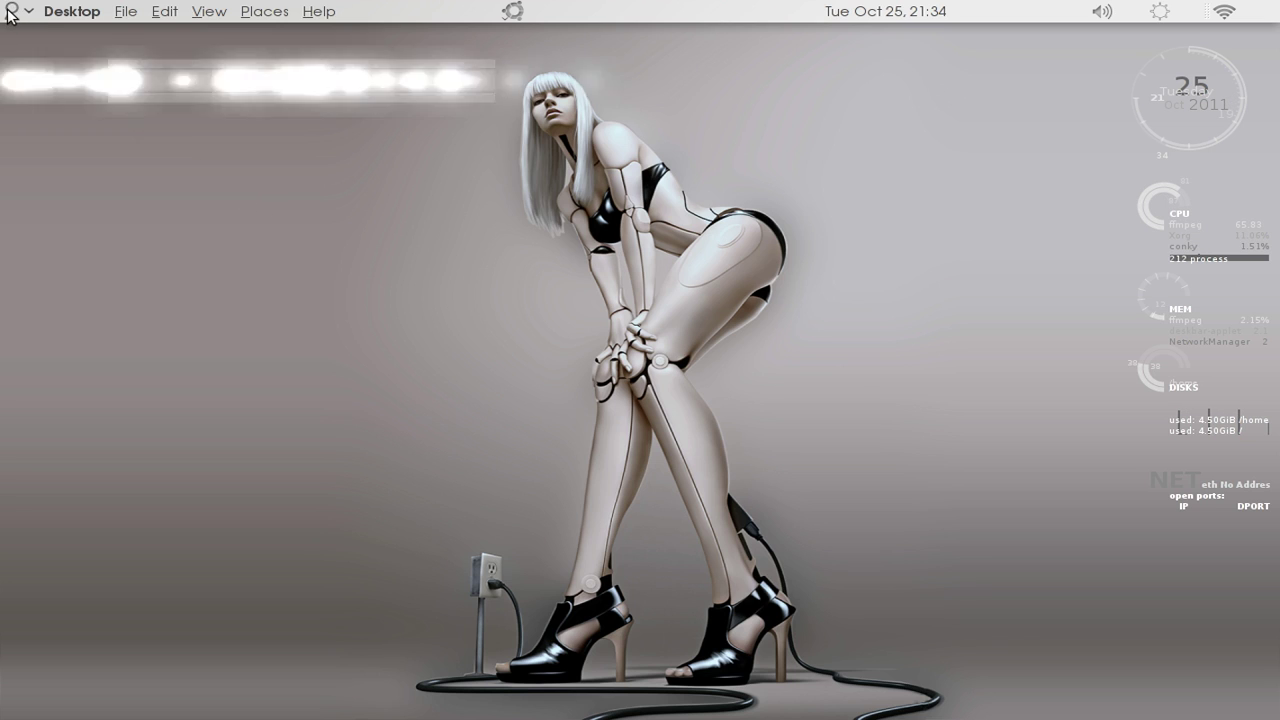
{"action": "key", "text": "Escape"}
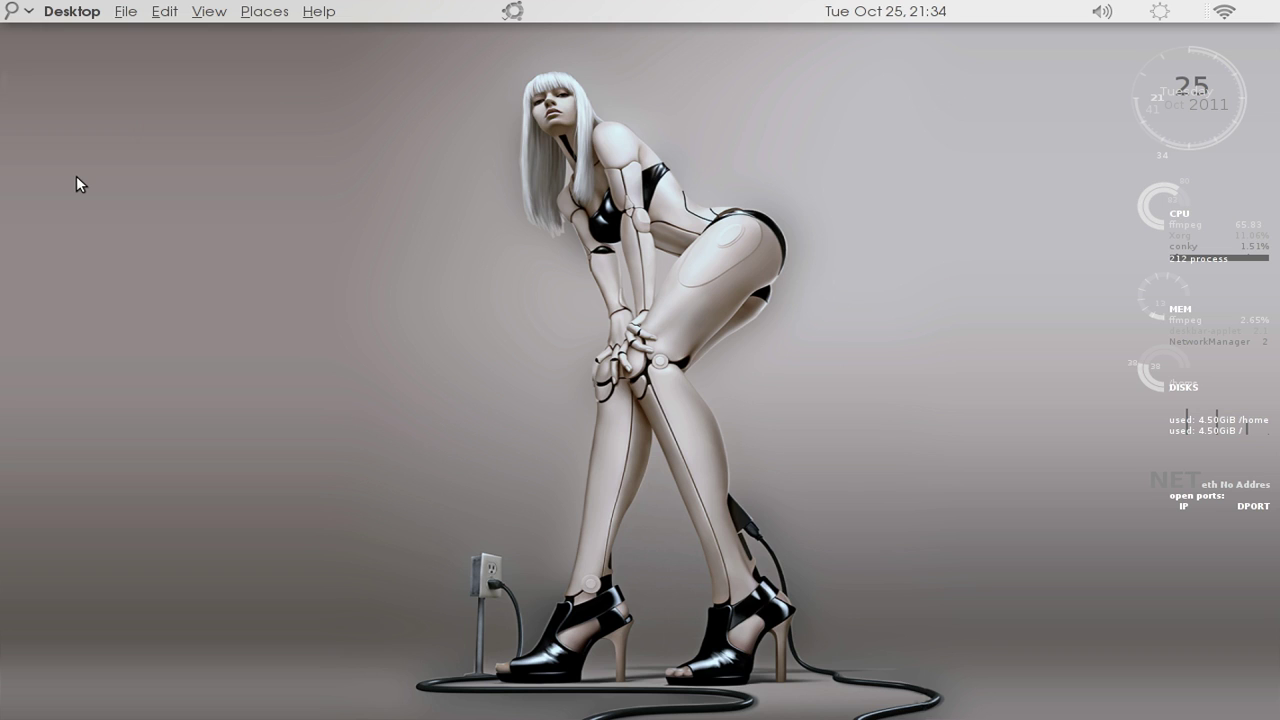
{"action": "key", "text": "alt+F3"}
{"action": "type", "text": "f"}
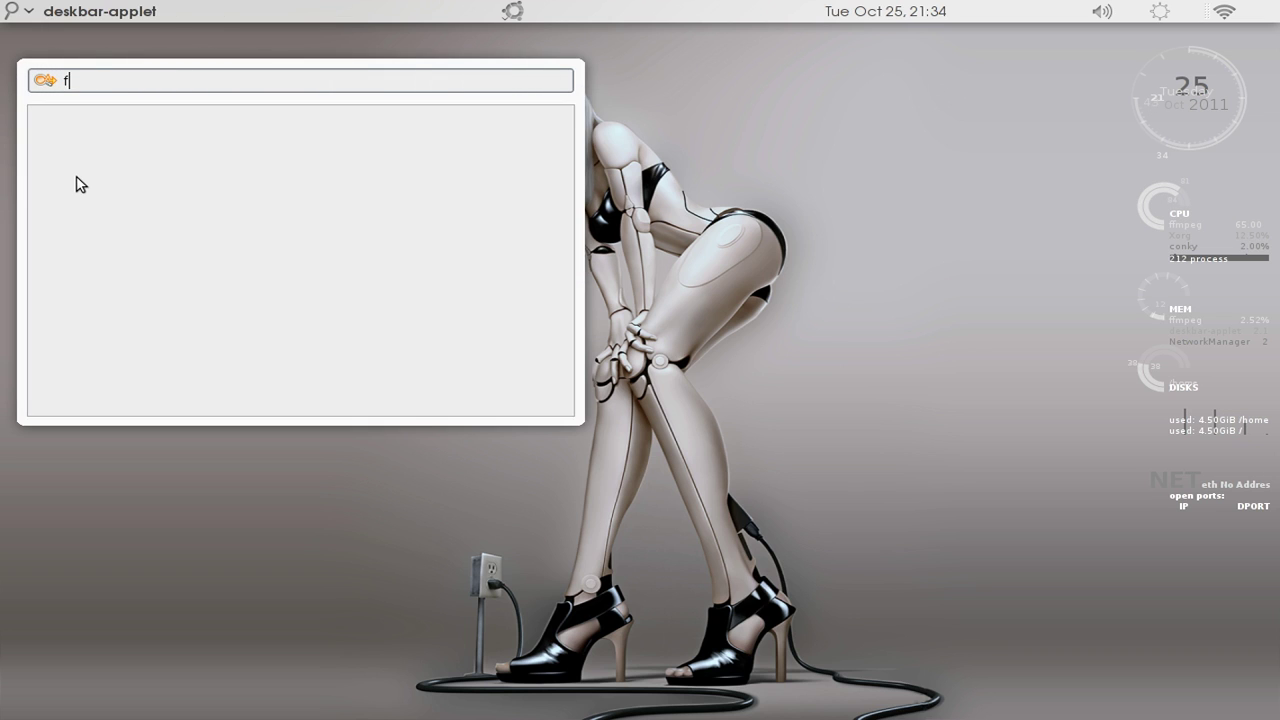
{"action": "type", "text": "oi"}
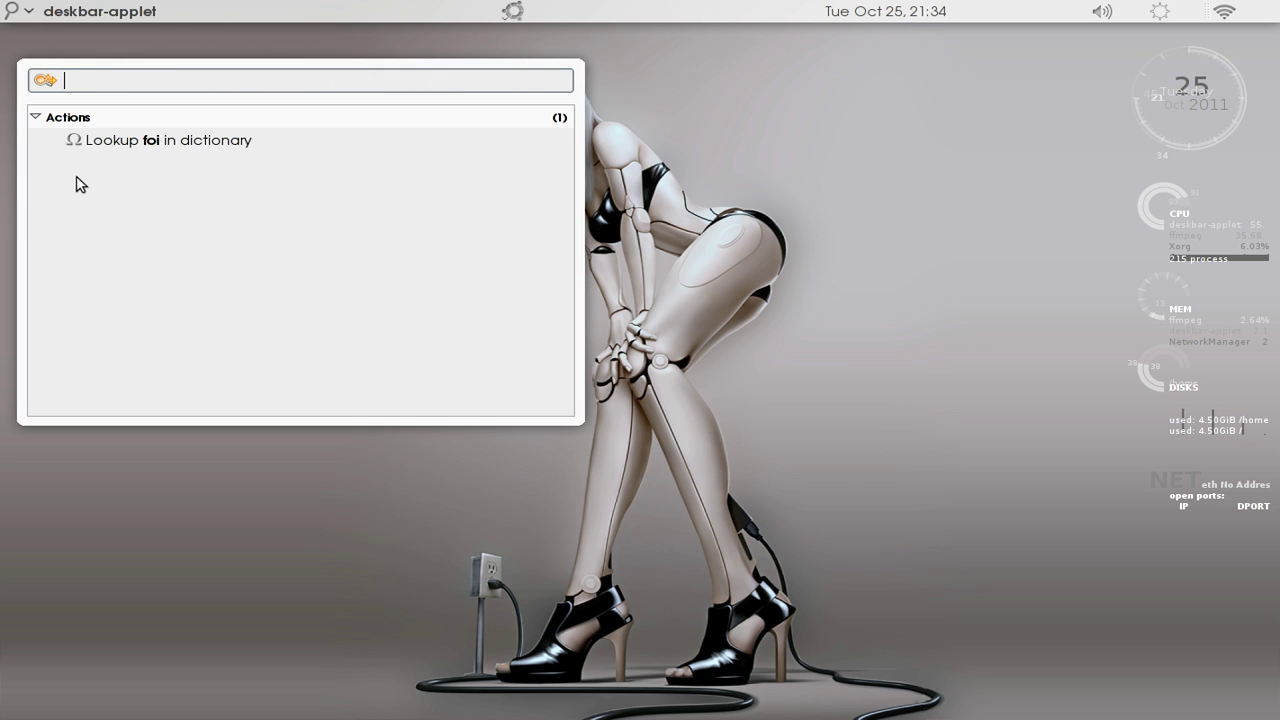
{"action": "key", "text": "Escape"}
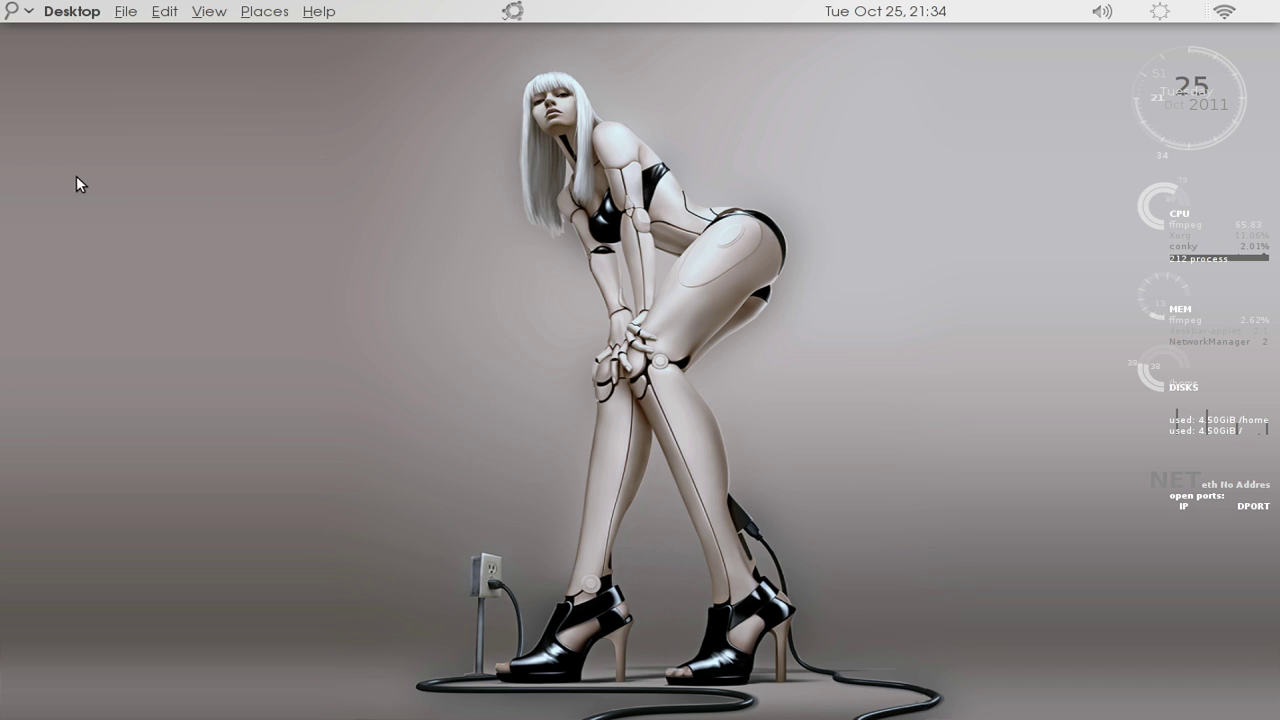
- View the panel applet's About information, close it, then bring up the Desktop menu
{"action": "right_click", "coordinate": [80, 13]}
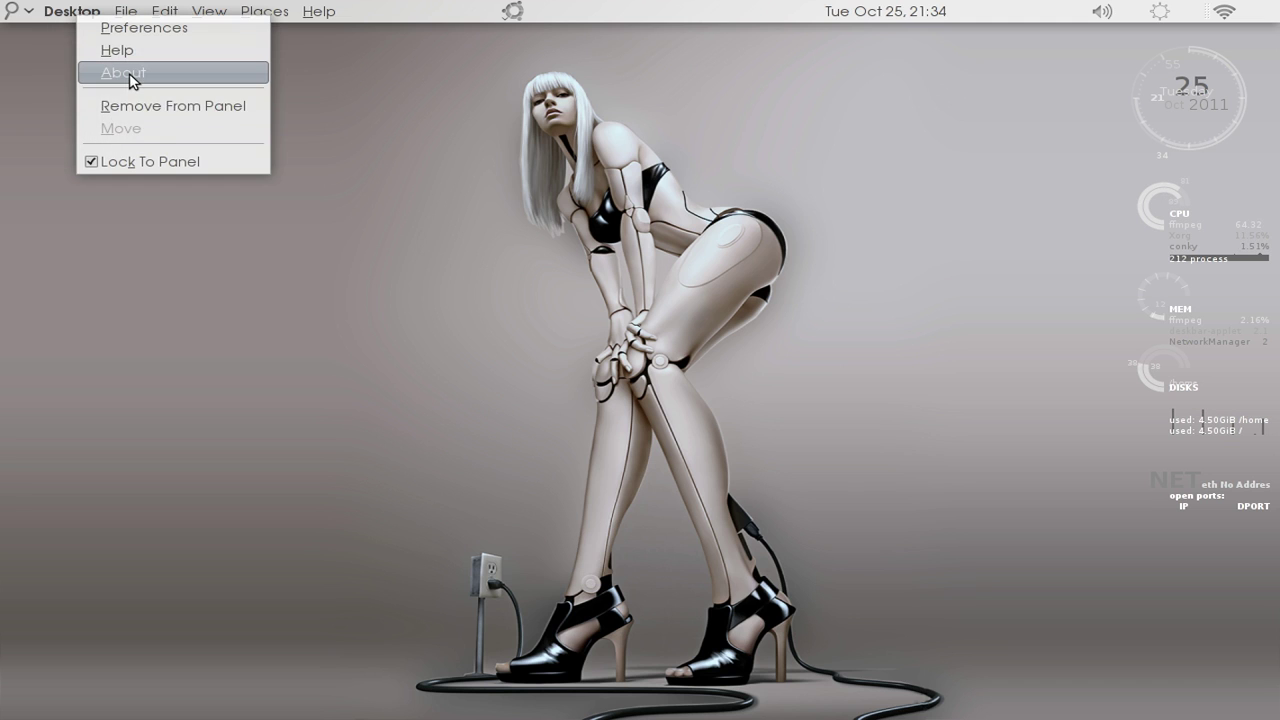
{"action": "left_click", "coordinate": [130, 75]}
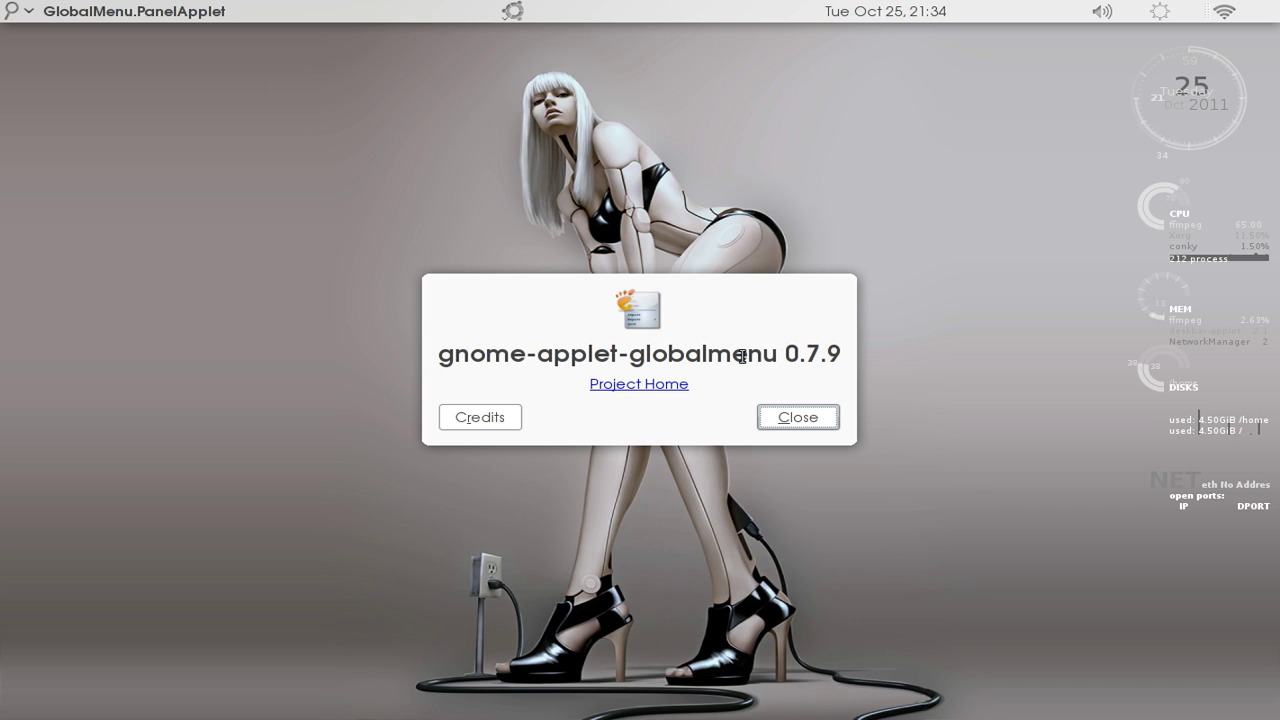
{"action": "left_click", "coordinate": [808, 419]}
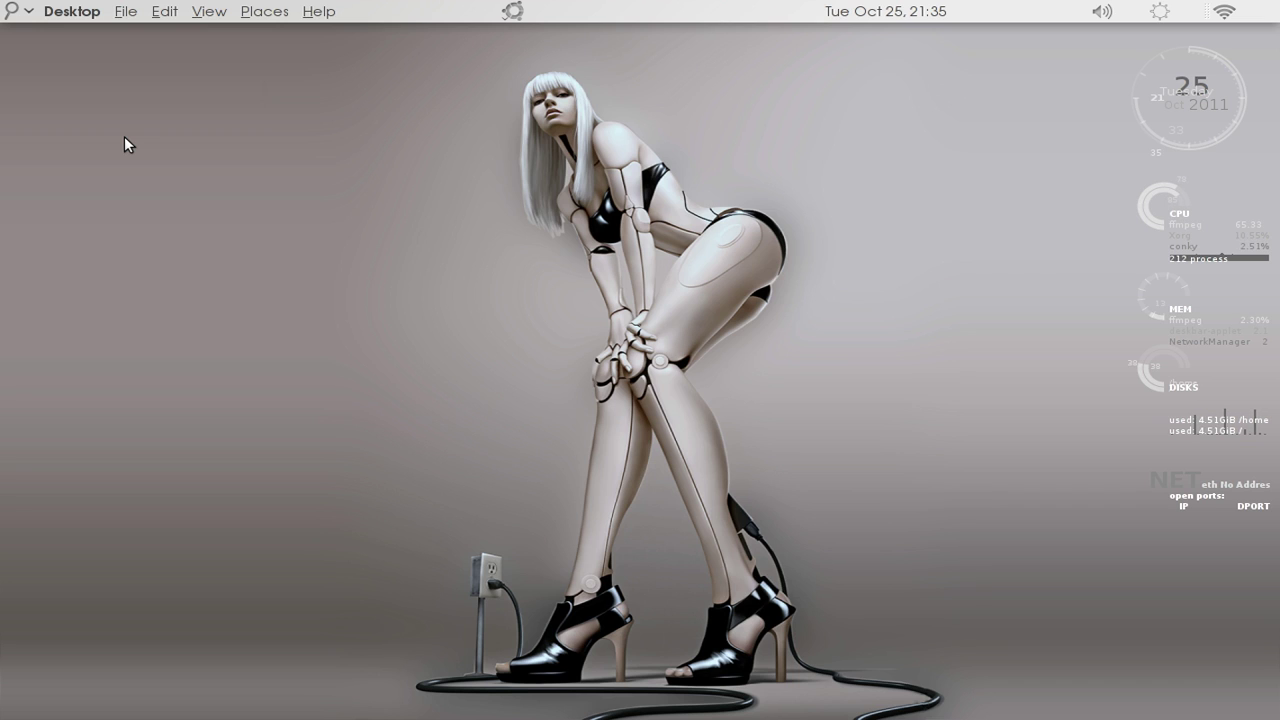
{"action": "left_click", "coordinate": [62, 16]}
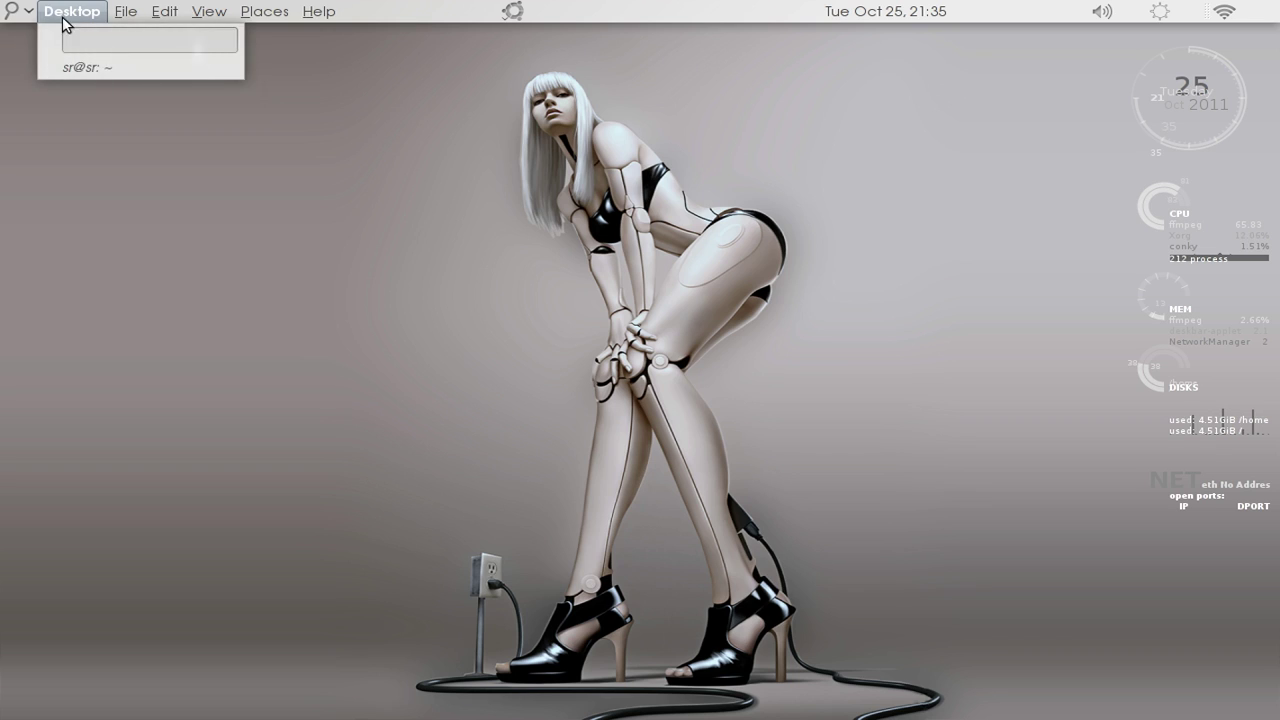